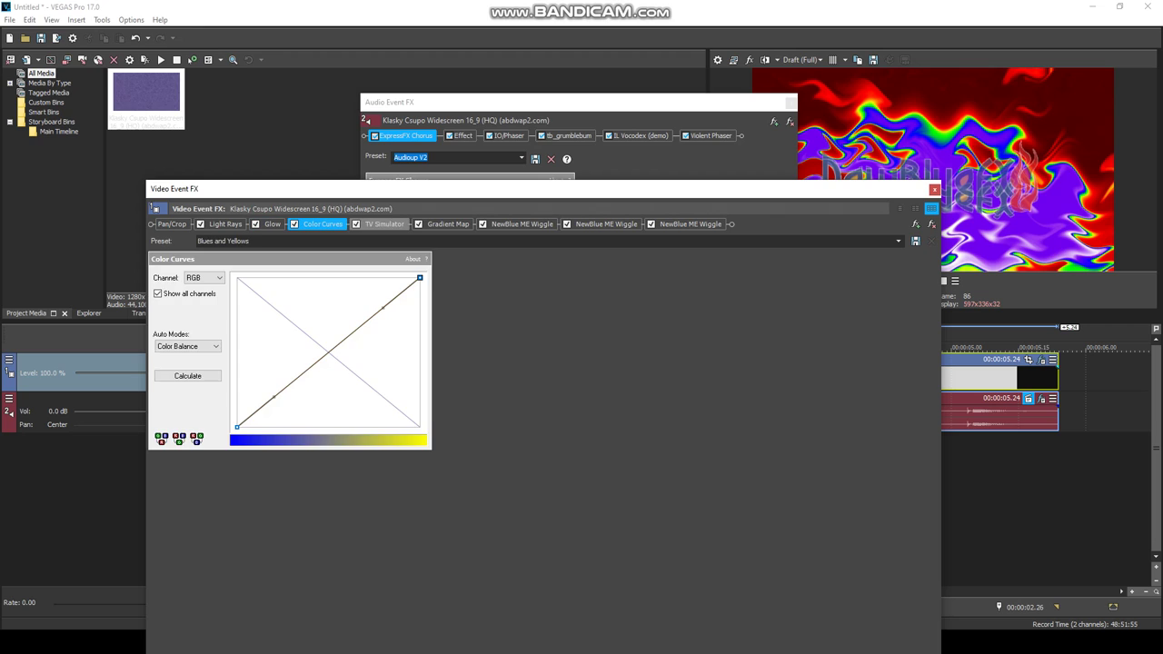
# Examine the TV Simulator settings and step through the Gradient Map's color points in the video event's effect chain.
pyautogui.click(384, 224)
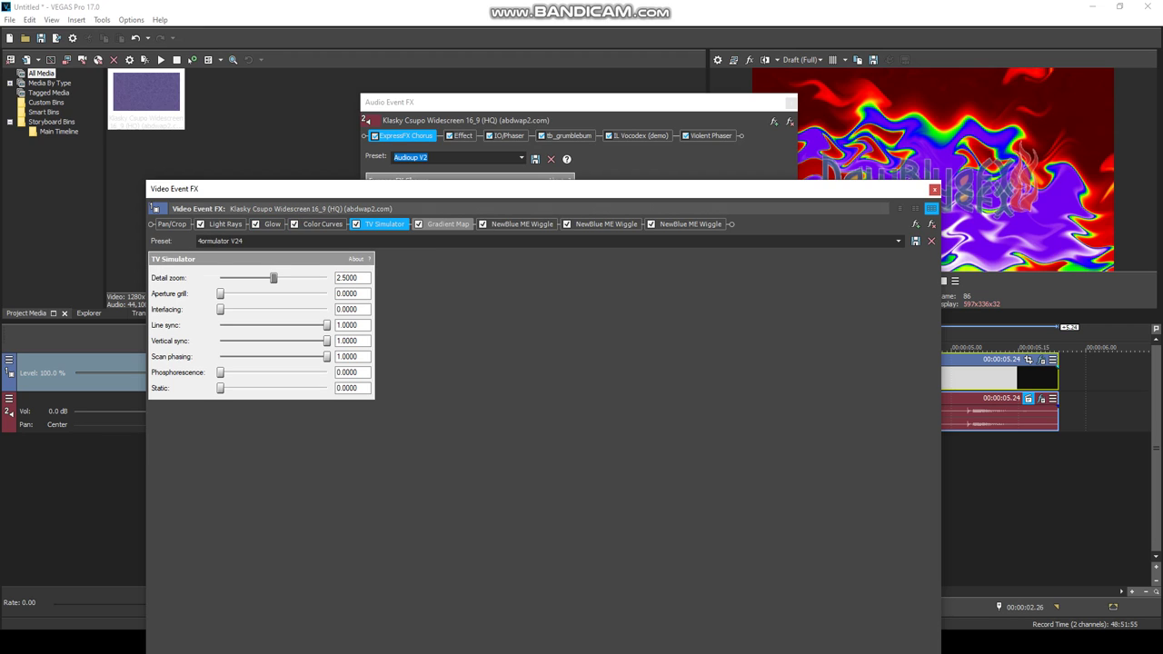
pyautogui.click(448, 223)
pyautogui.click(200, 299)
pyautogui.click(200, 300)
pyautogui.click(200, 300)
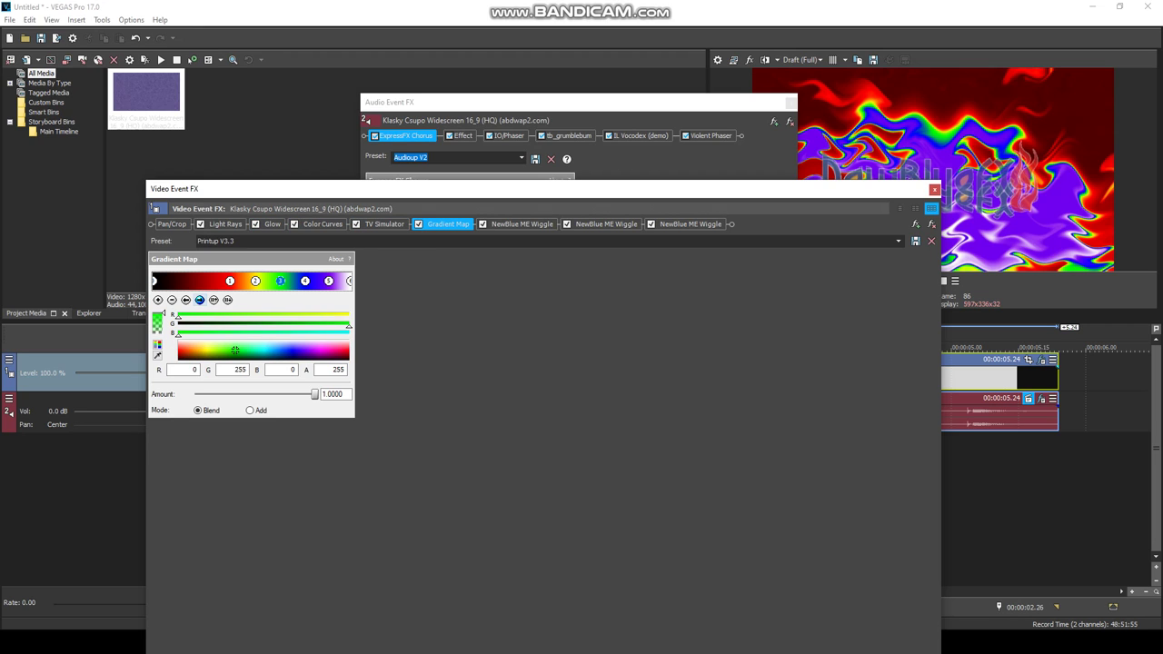
pyautogui.click(200, 300)
pyautogui.click(200, 299)
pyautogui.click(200, 300)
# Examine the settings of the three NewBlue ME Wiggle effects, dismissing the trial notice.
pyautogui.click(521, 225)
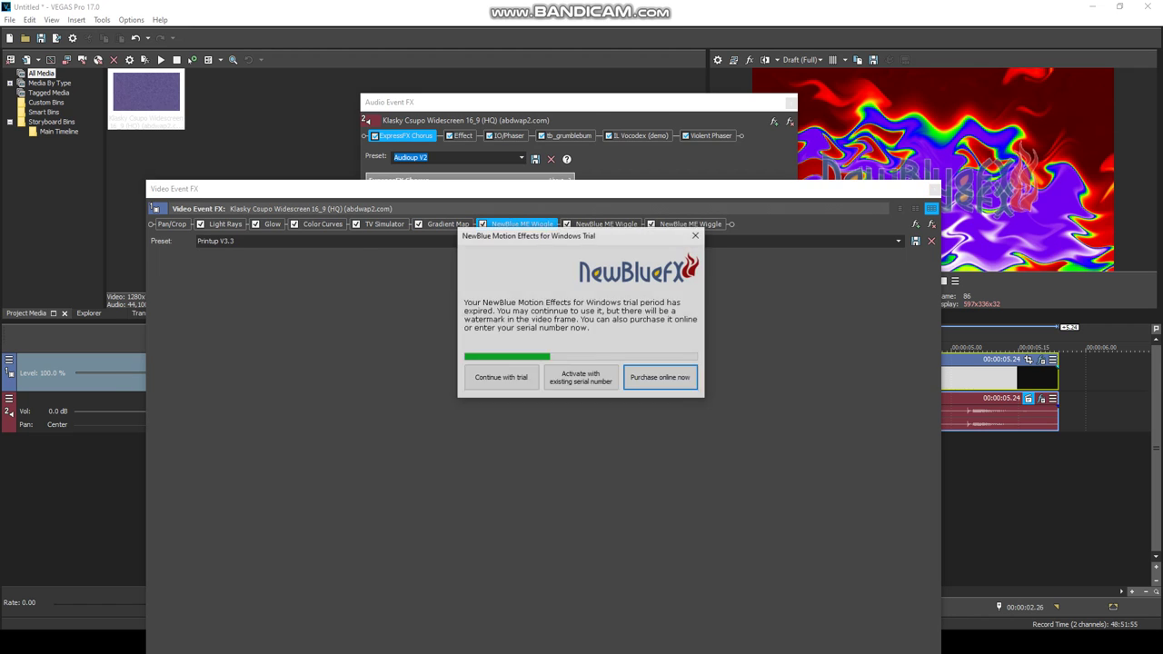
pyautogui.click(696, 235)
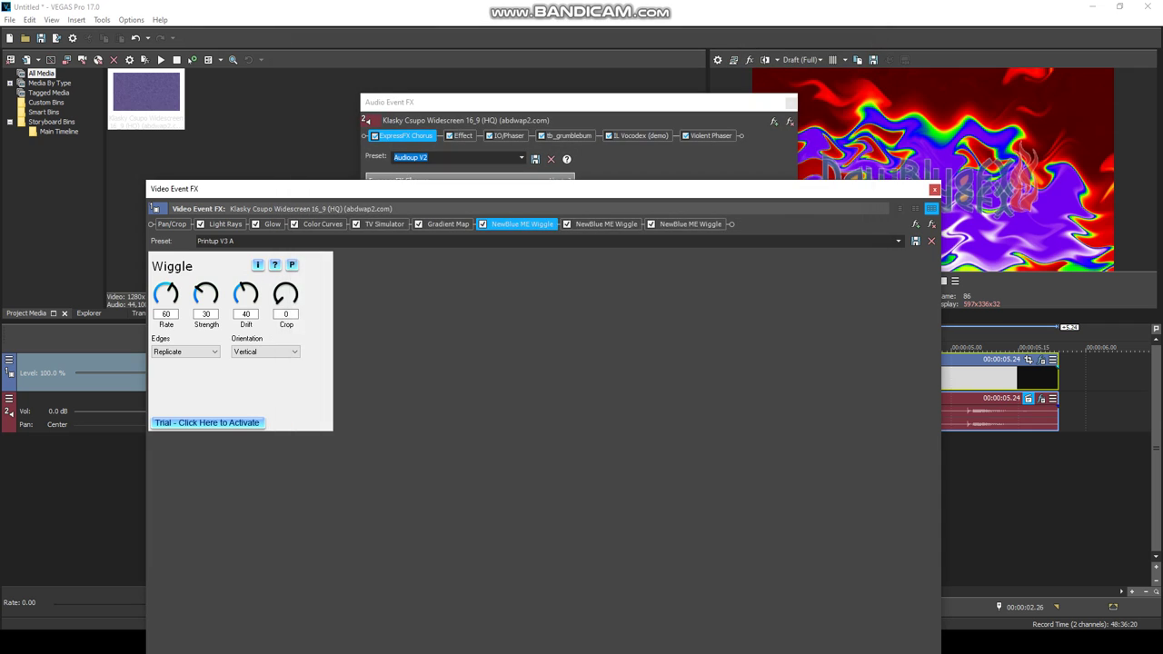
pyautogui.click(606, 225)
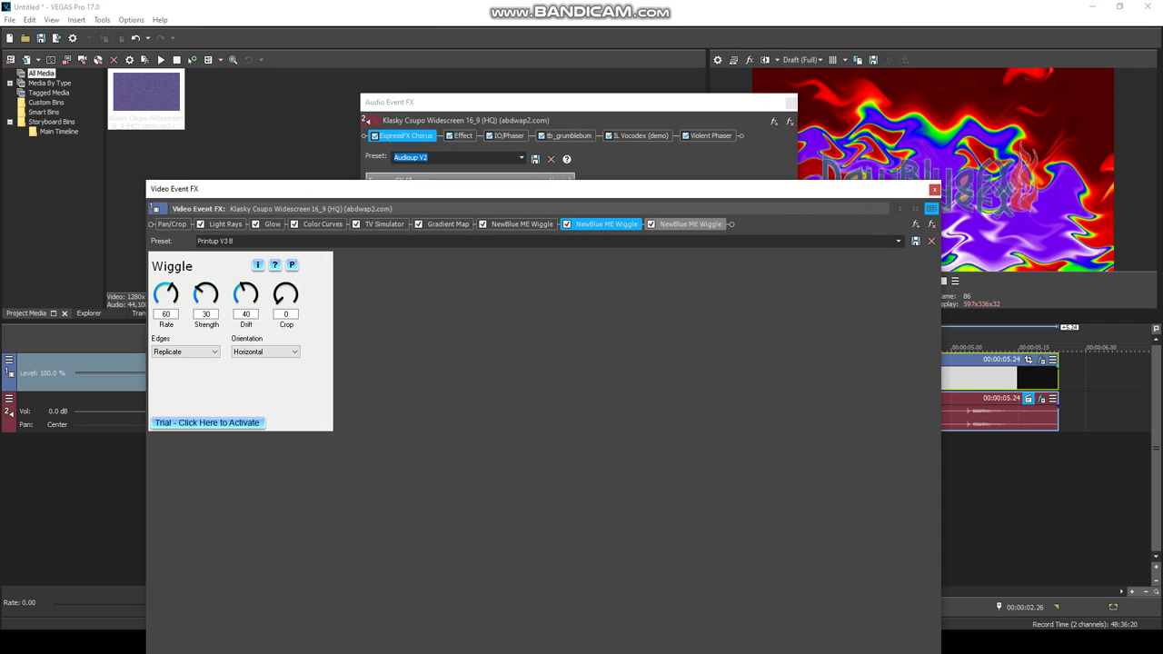
pyautogui.click(690, 225)
# Examine the audio event's effect chain, from ExpressFX Chorus and Effect through IO/Phaser, tb_grumblebum, IL Vocodex and Violent Phaser.
pyautogui.click(578, 103)
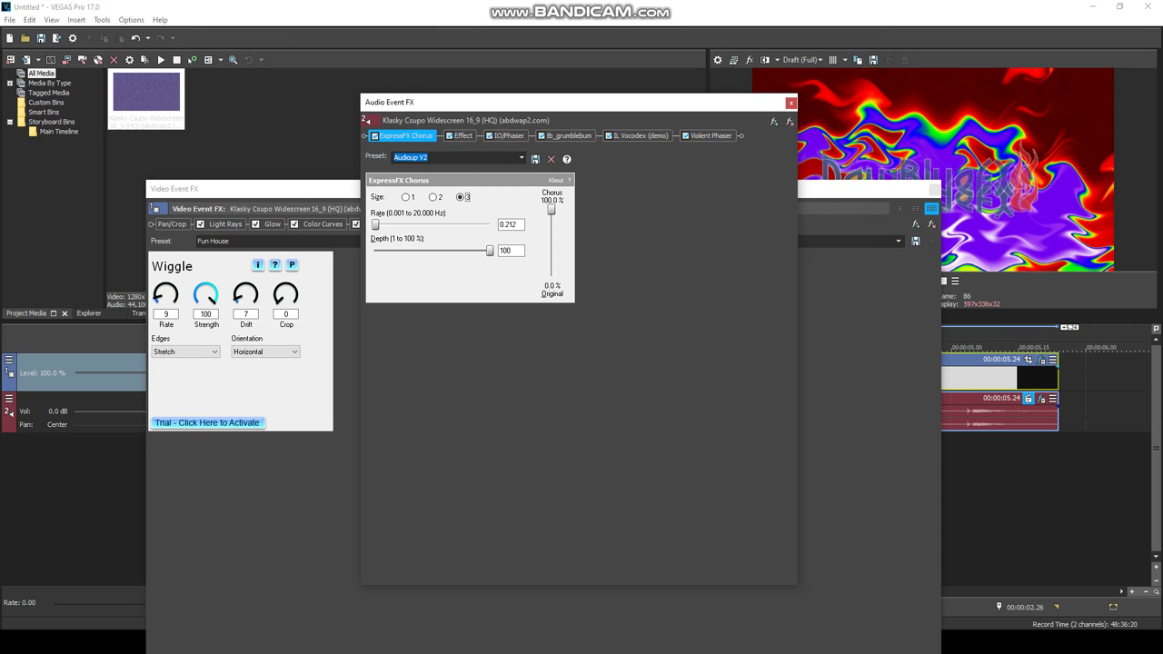
pyautogui.click(462, 135)
pyautogui.click(509, 135)
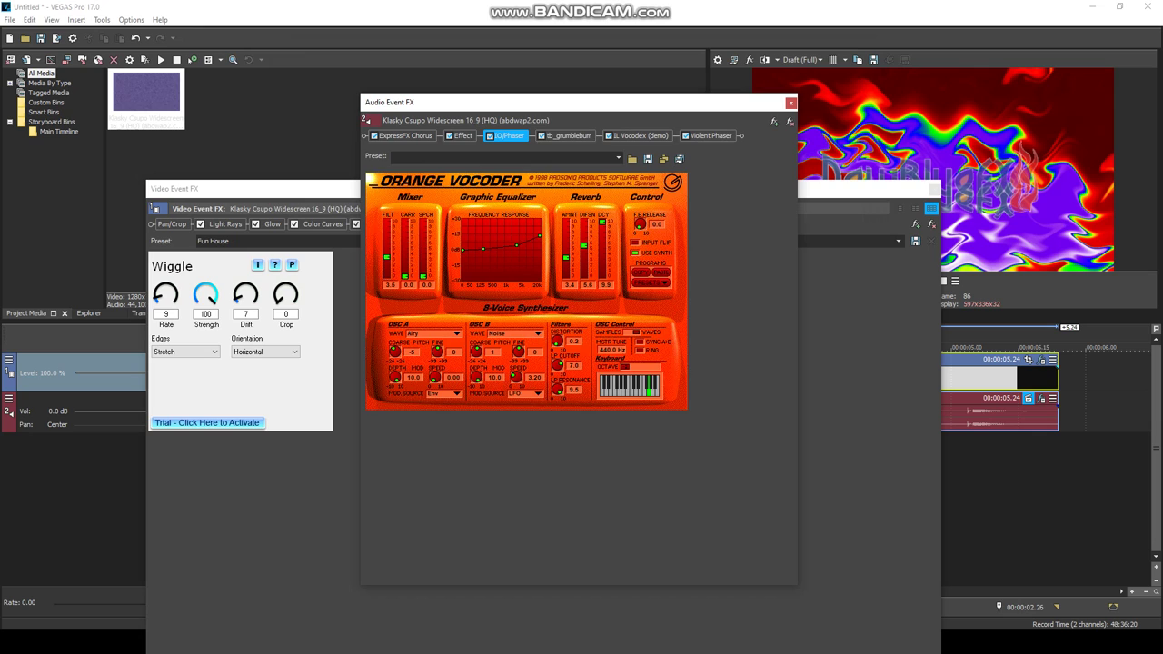
pyautogui.press('Right')
pyautogui.press('Right')
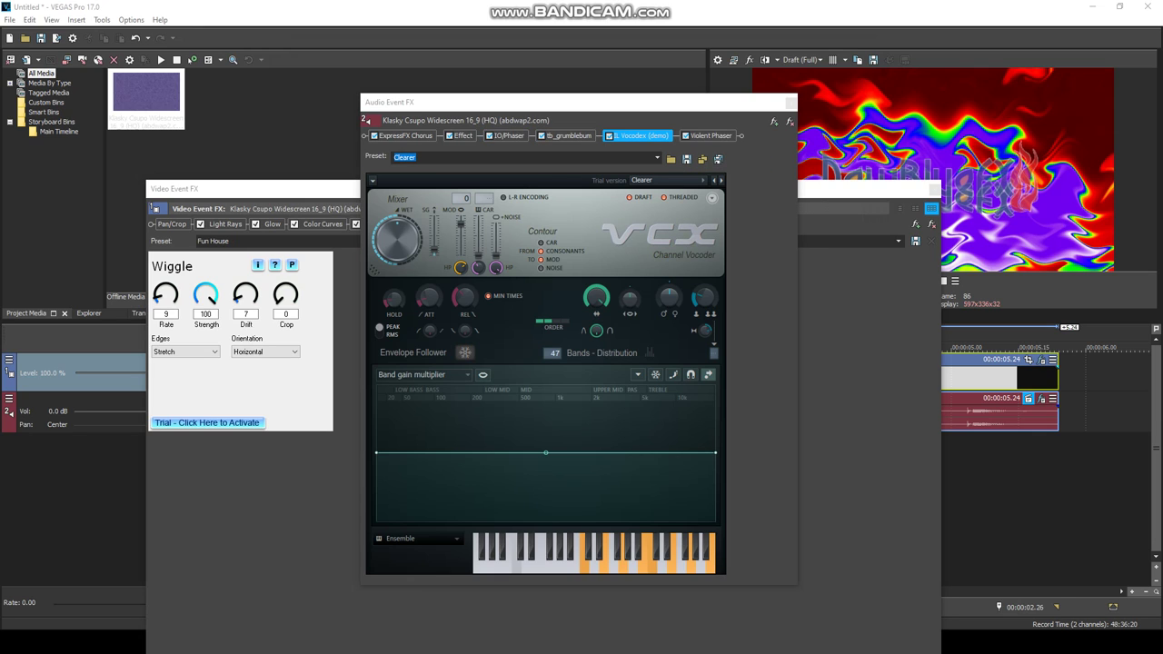
pyautogui.click(711, 135)
pyautogui.click(641, 135)
# Apply the Printup V3.4 preset to the video event's Gradient Map effect.
pyautogui.click(854, 189)
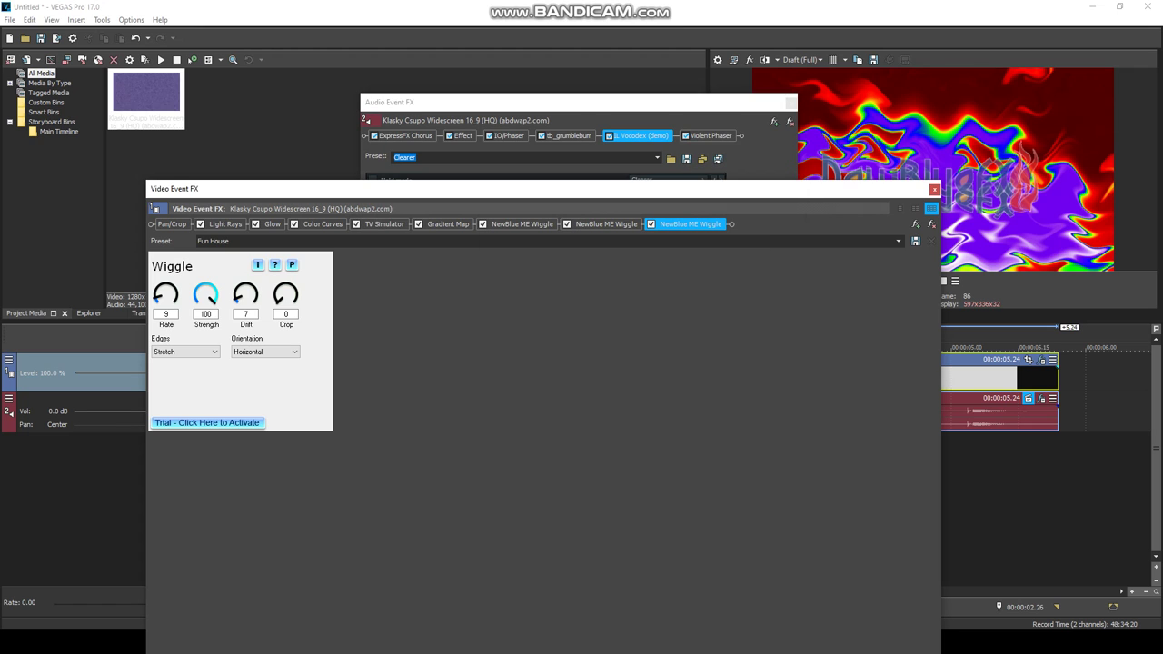
pyautogui.click(448, 225)
pyautogui.click(899, 241)
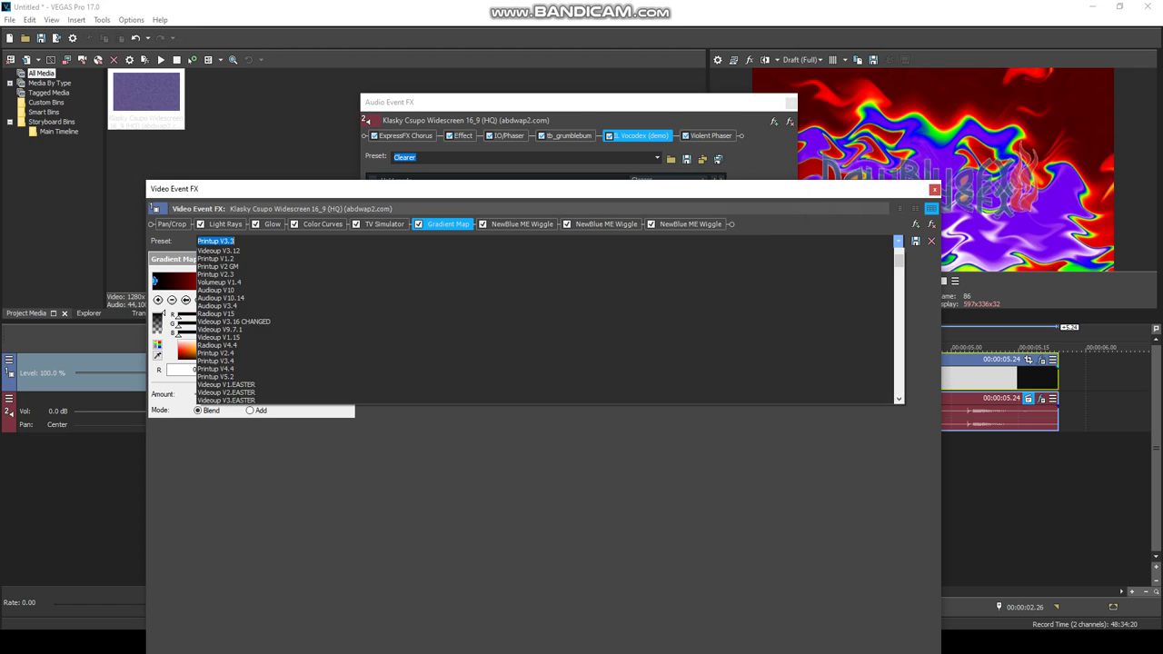
pyautogui.scroll(-8, 545, 364)
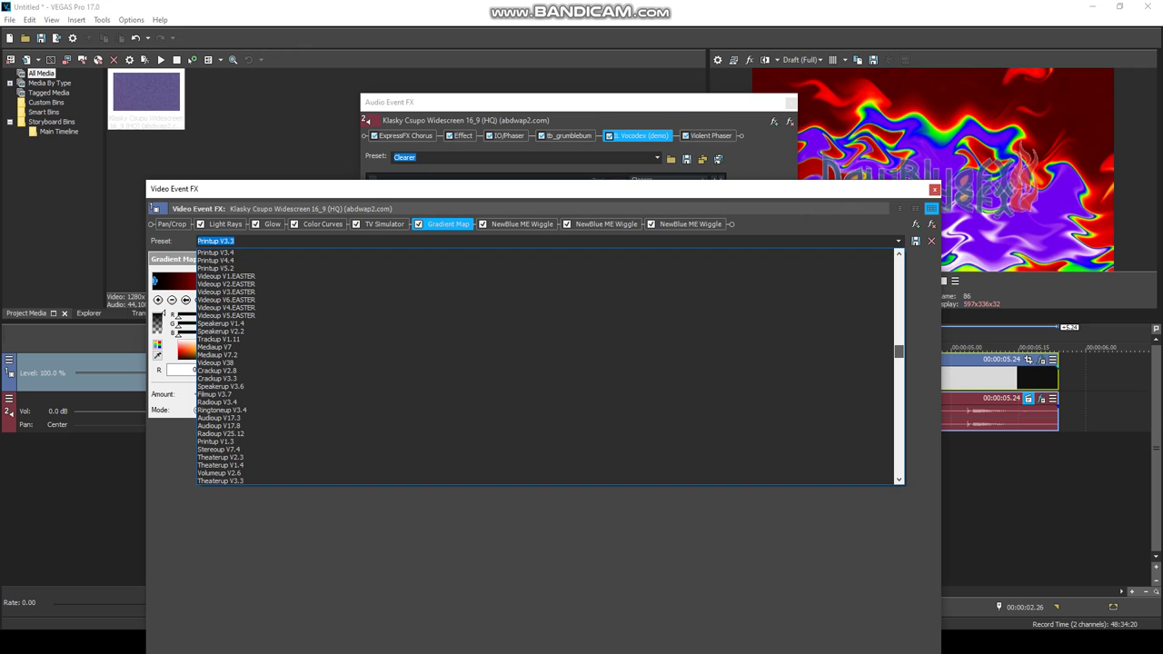
pyautogui.scroll(4, 545, 363)
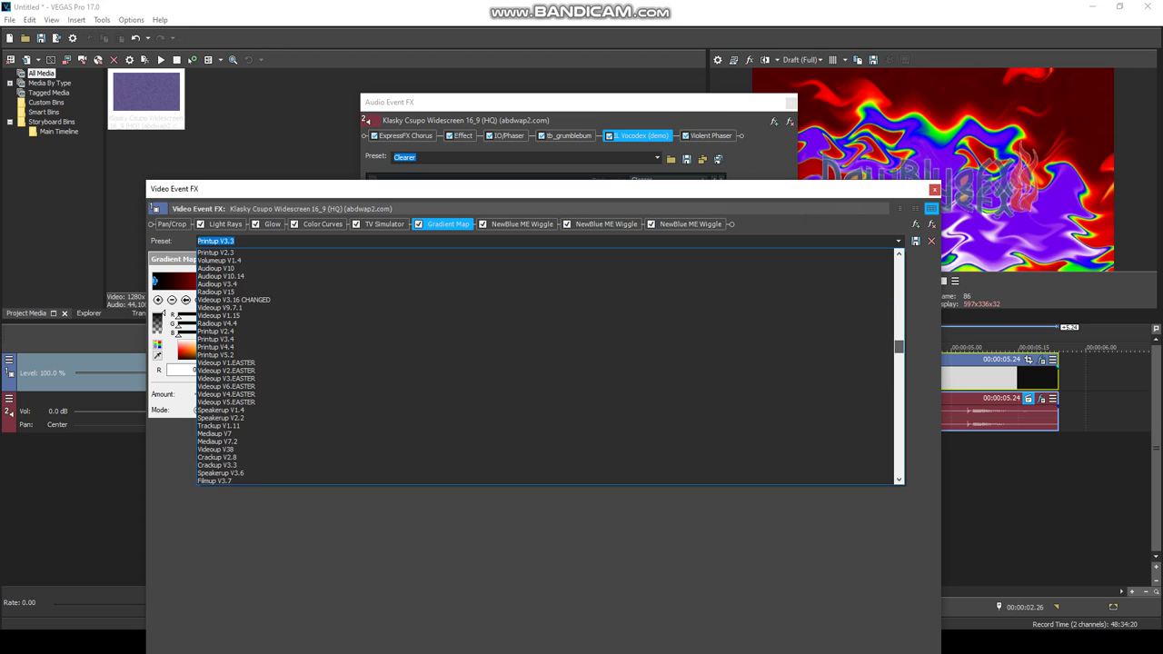
pyautogui.scroll(-8, 545, 364)
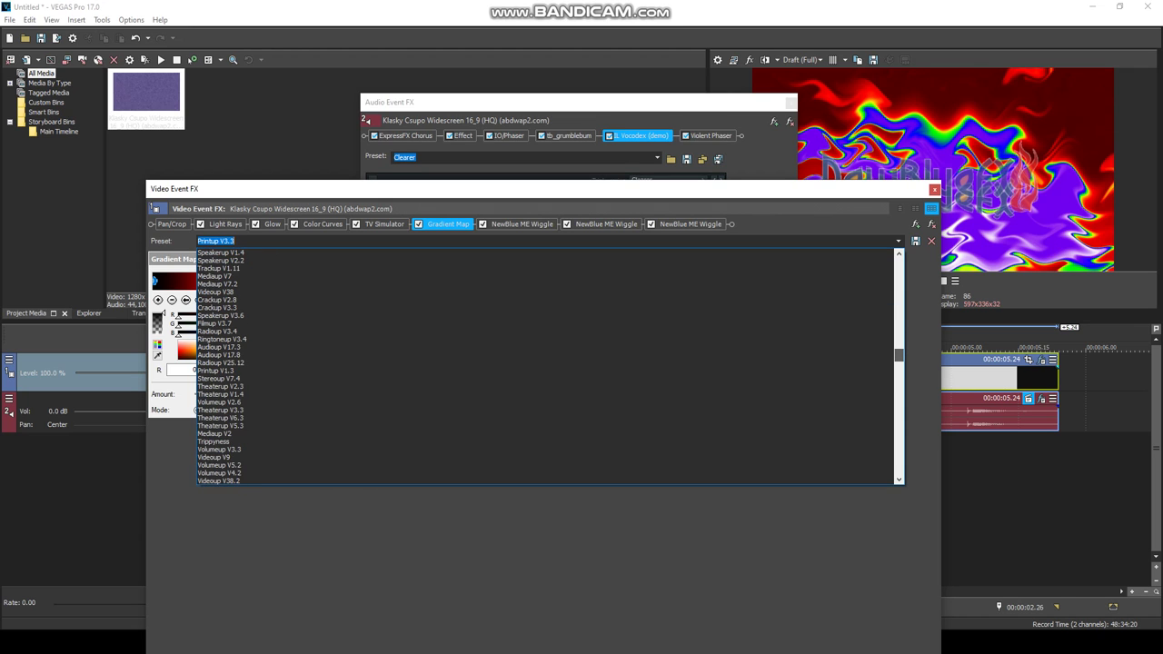
pyautogui.scroll(-2, 545, 363)
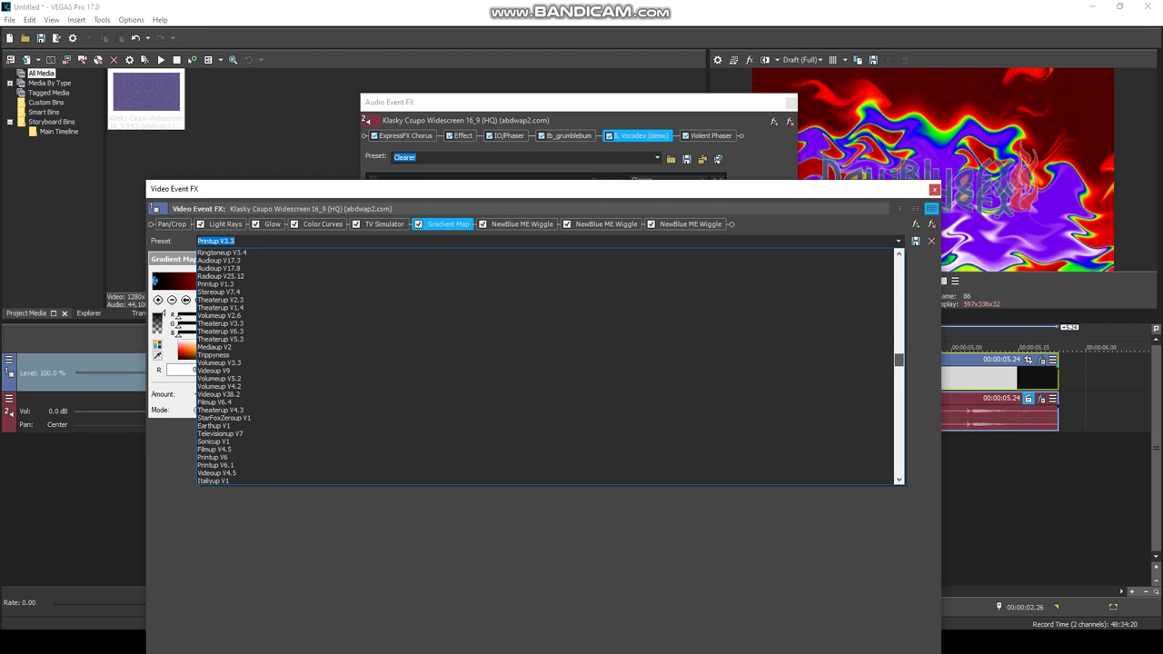
pyautogui.scroll(-2, 546, 364)
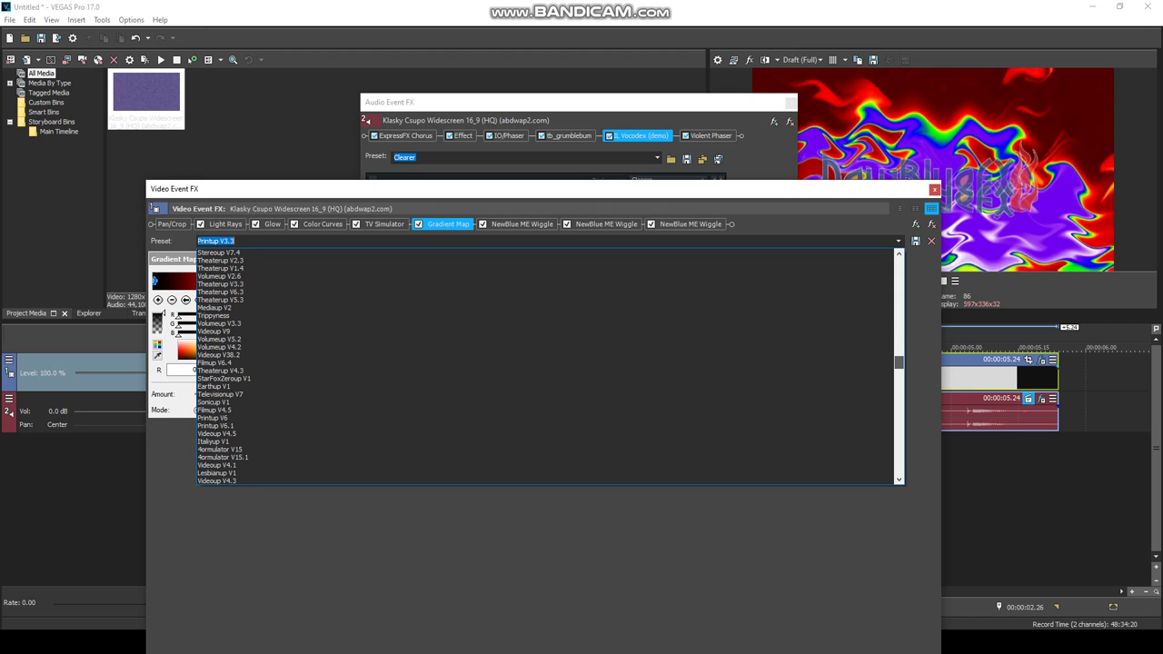
pyautogui.scroll(-4, 545, 364)
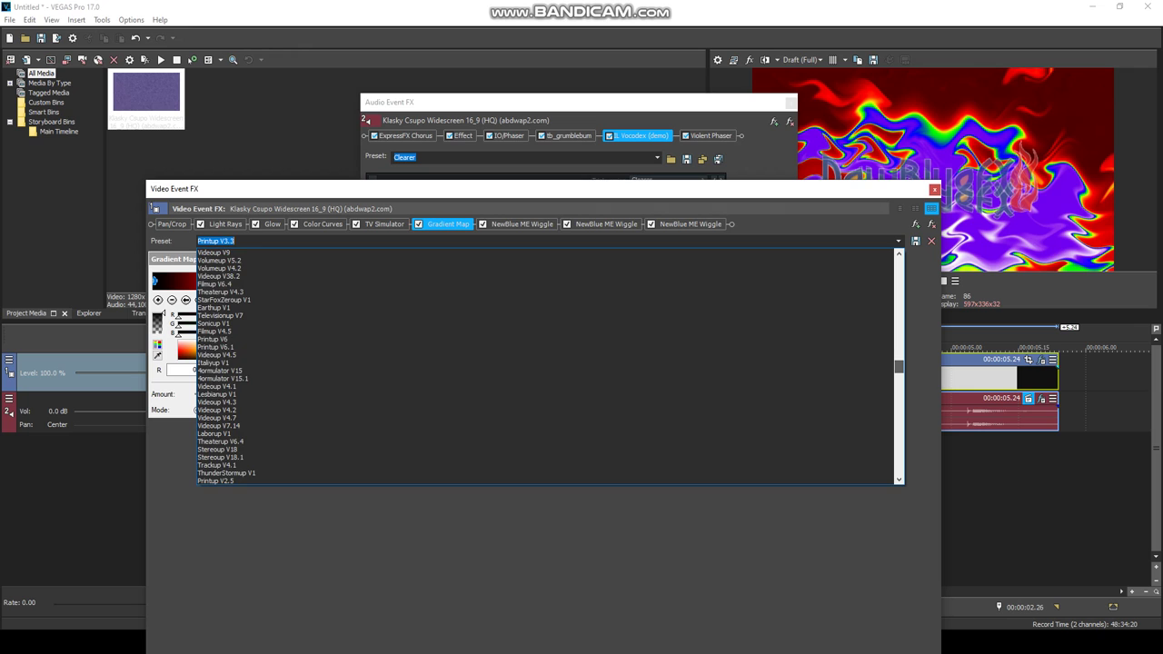
pyautogui.scroll(3, 545, 363)
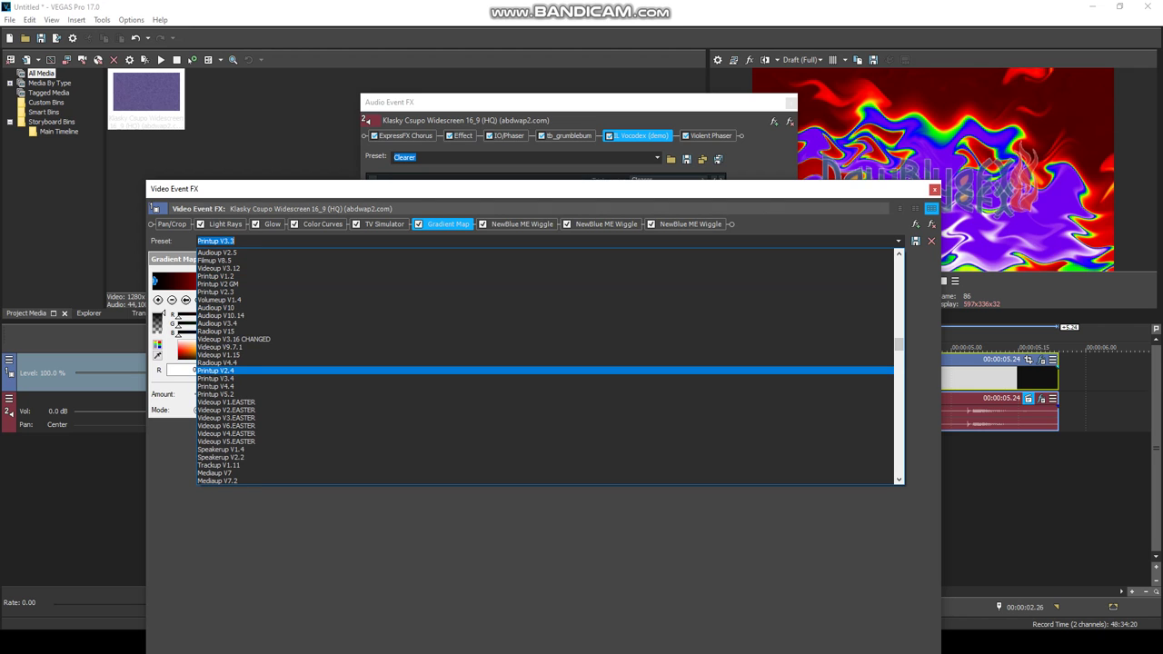
pyautogui.click(218, 378)
# Step through the color points of the Printup V3.4 gradient and recheck the audio event's Vocodex settings.
pyautogui.click(200, 300)
pyautogui.click(200, 300)
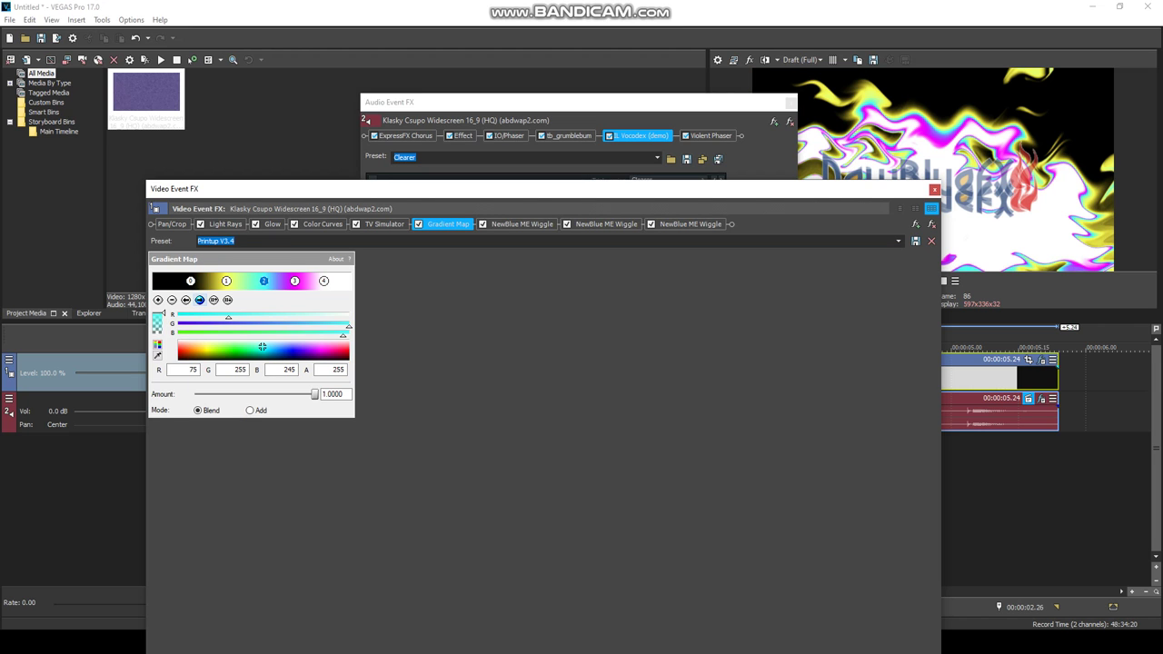
pyautogui.click(200, 300)
pyautogui.click(200, 300)
pyautogui.click(546, 102)
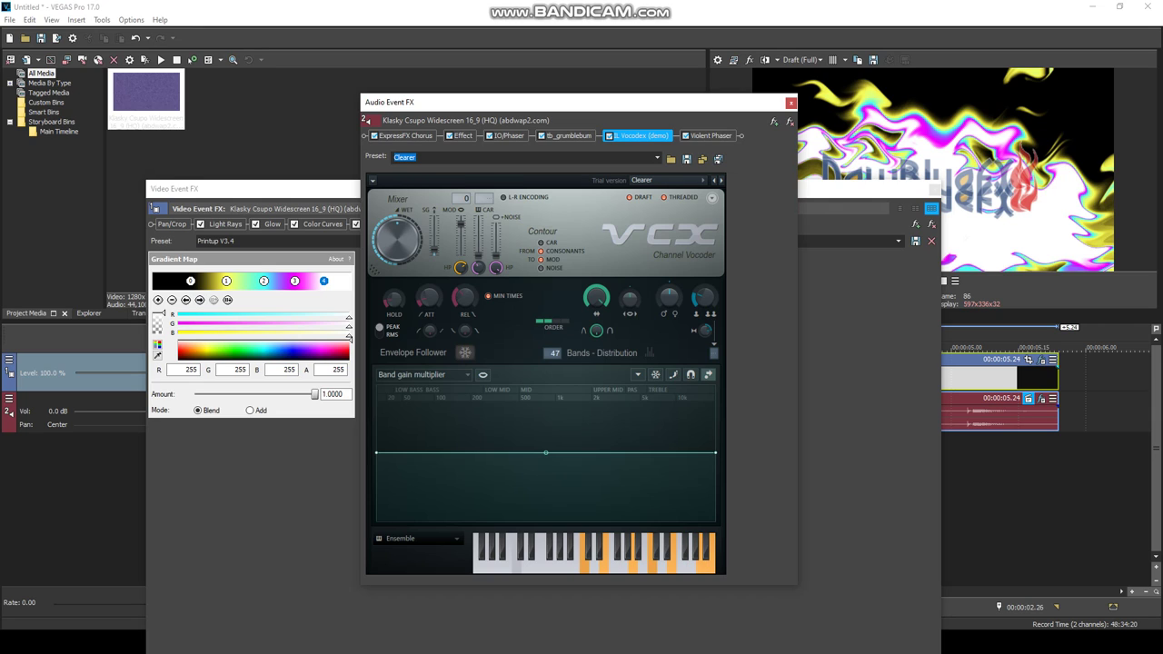
pyautogui.click(861, 382)
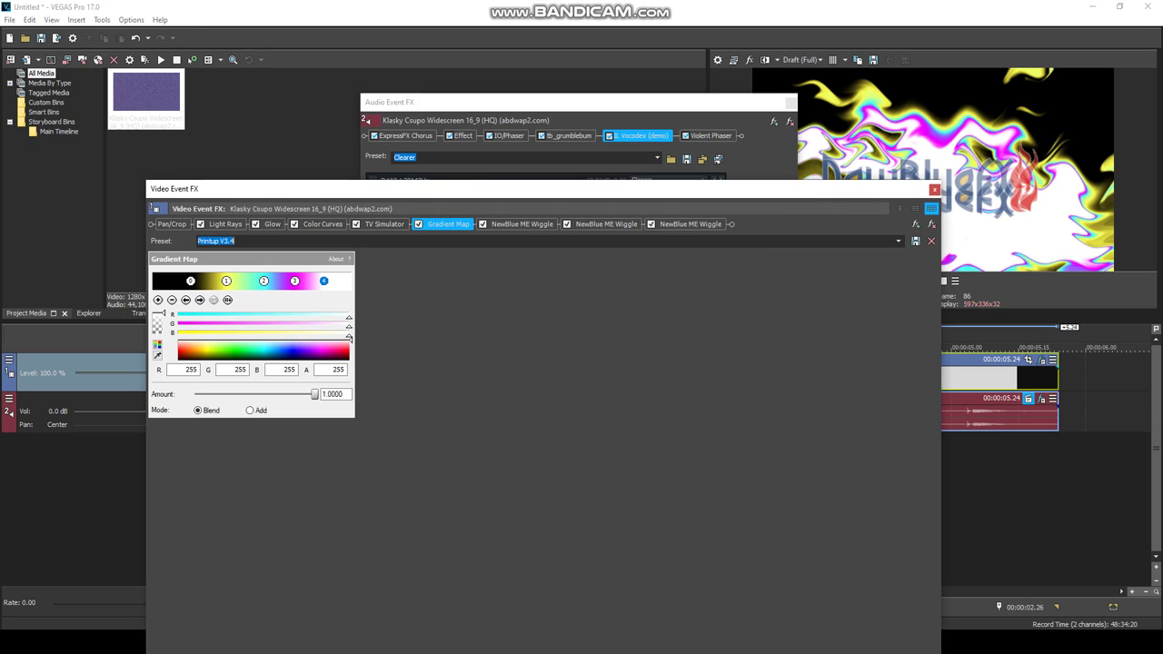
# Search the Gradient Map preset list for the Printup variant that follows V3.4, checking the entries around and below it.
pyautogui.click(899, 241)
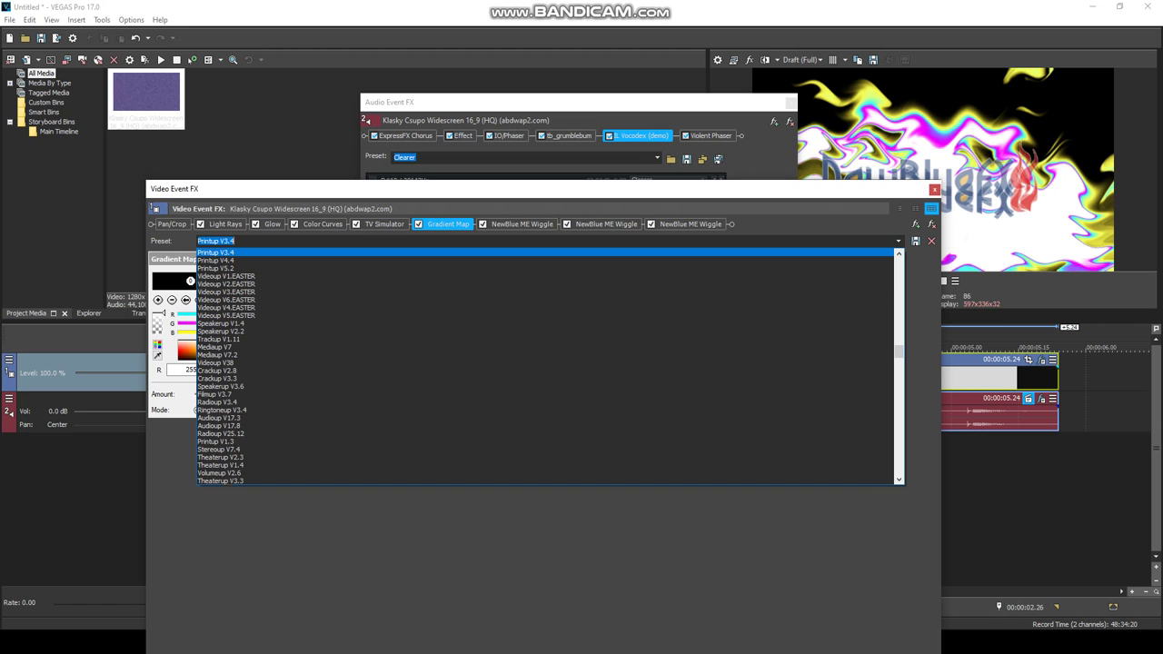
pyautogui.moveTo(898, 350); pyautogui.dragTo(899, 352)
pyautogui.scroll(-12, 545, 367)
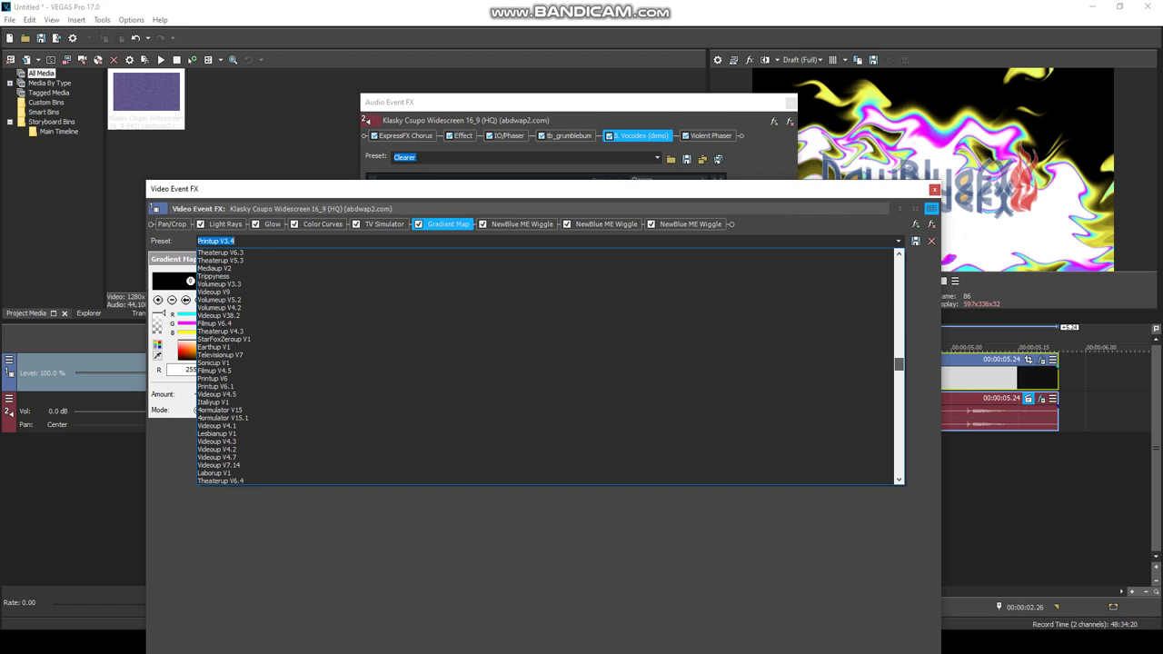
pyautogui.scroll(-3, 546, 366)
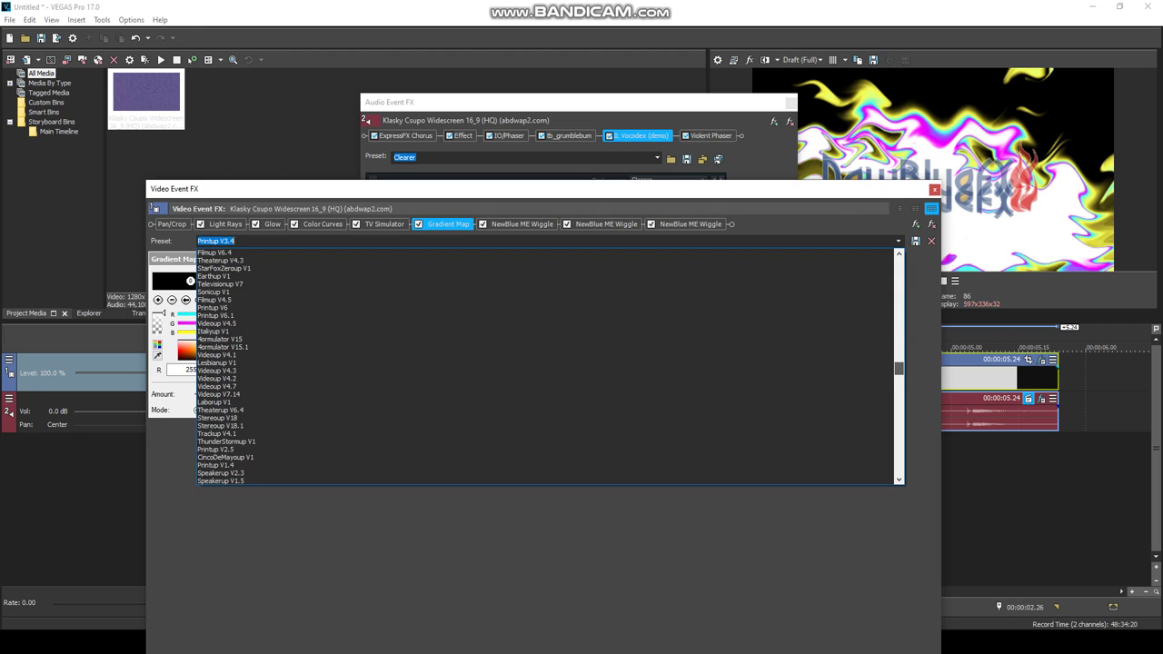
pyautogui.scroll(-3, 545, 366)
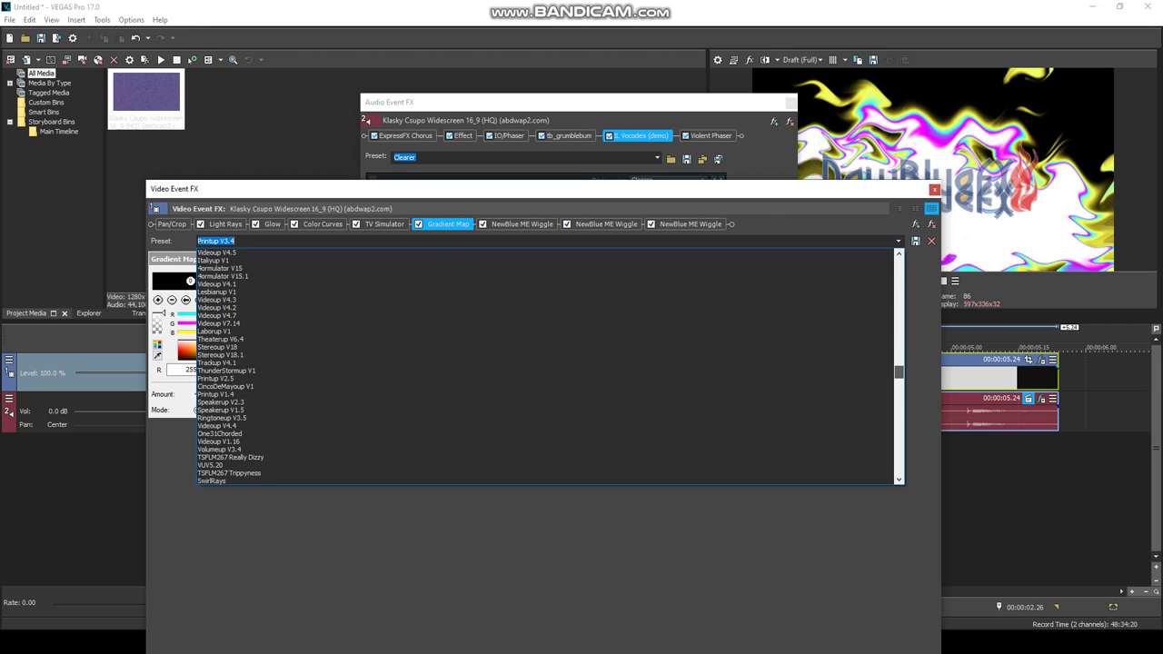
pyautogui.scroll(-5, 545, 366)
pyautogui.scroll(-4, 545, 367)
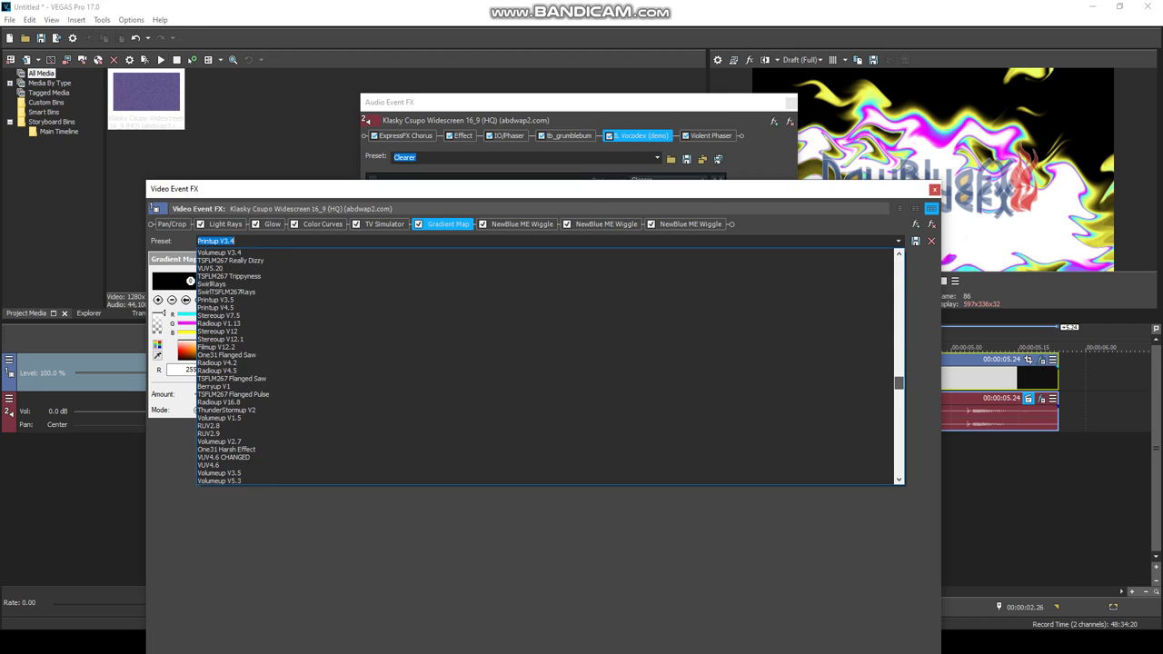
pyautogui.scroll(-3, 545, 367)
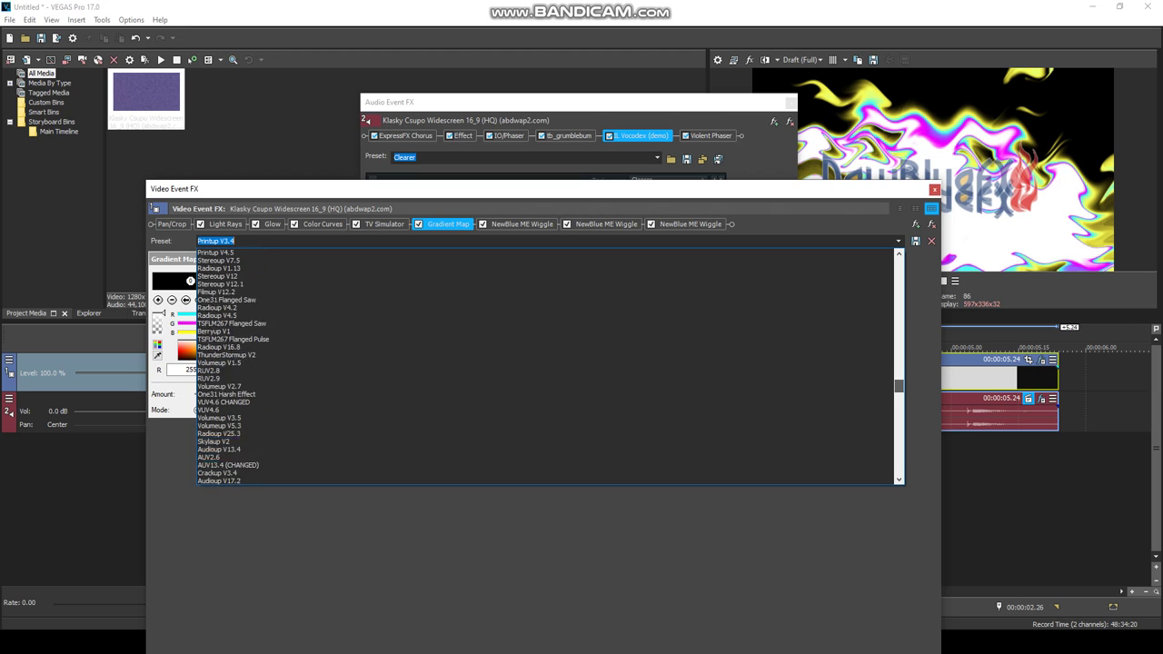
pyautogui.scroll(-2, 545, 367)
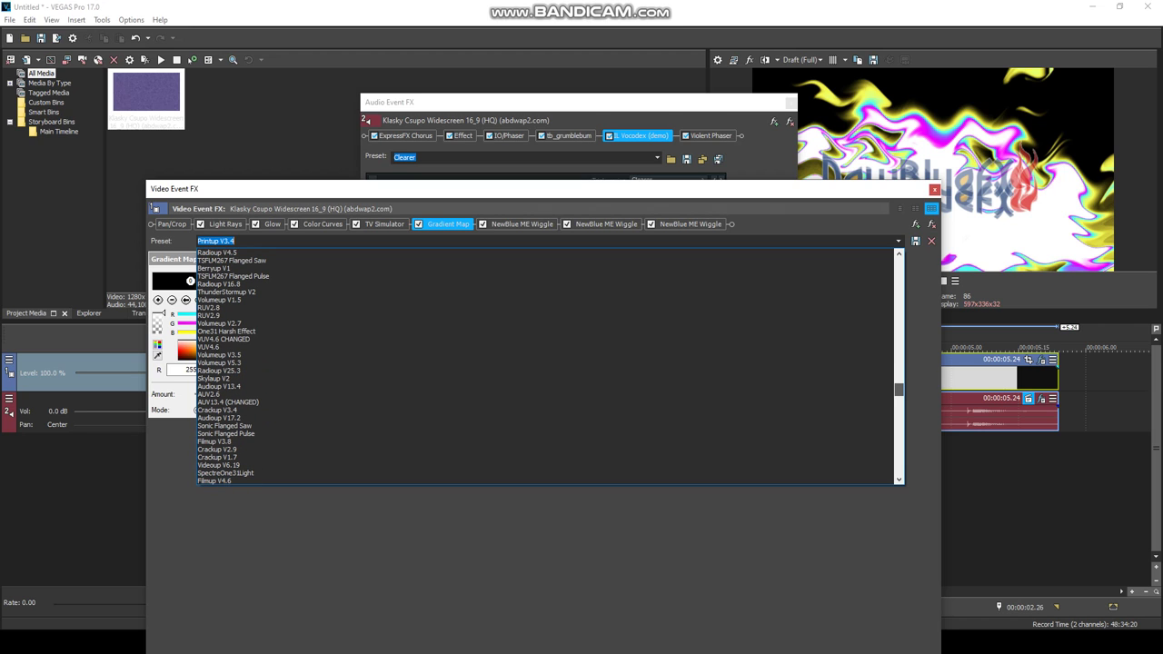
pyautogui.scroll(8, 545, 366)
pyautogui.scroll(4, 546, 367)
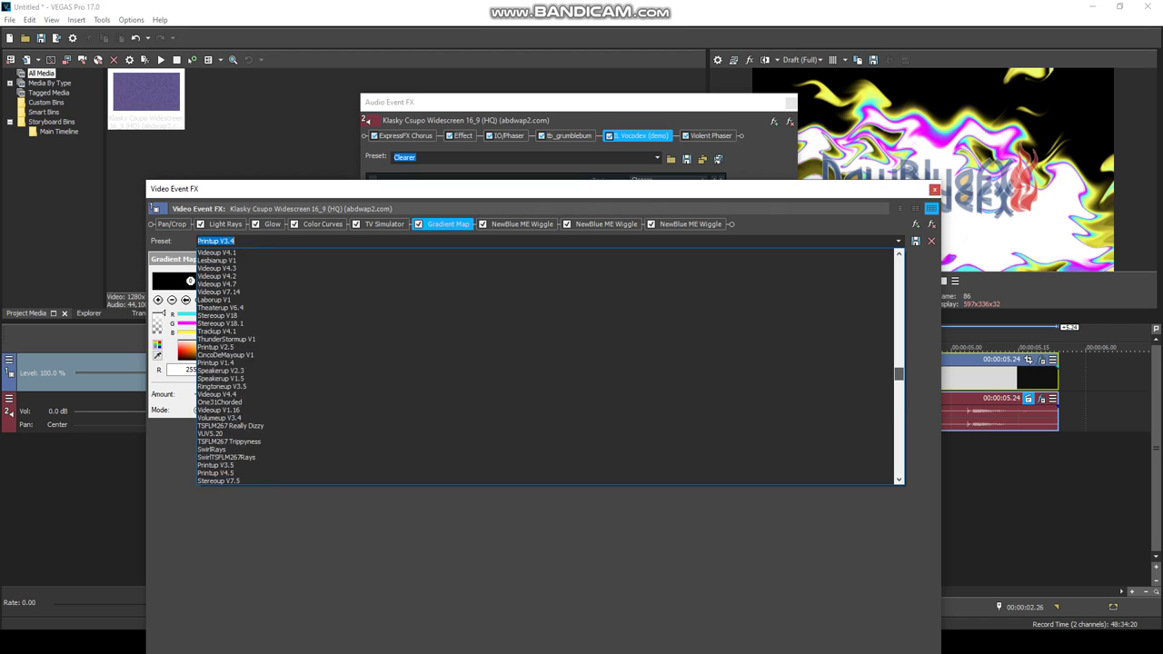
pyautogui.scroll(10, 545, 366)
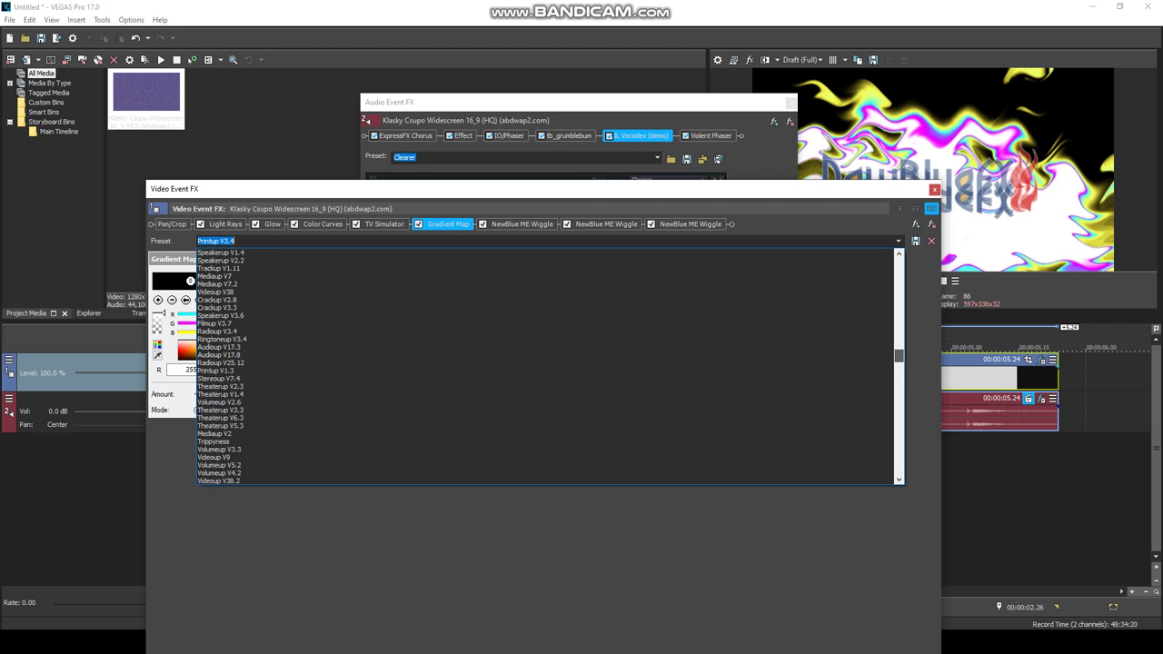
pyautogui.scroll(-7, 545, 367)
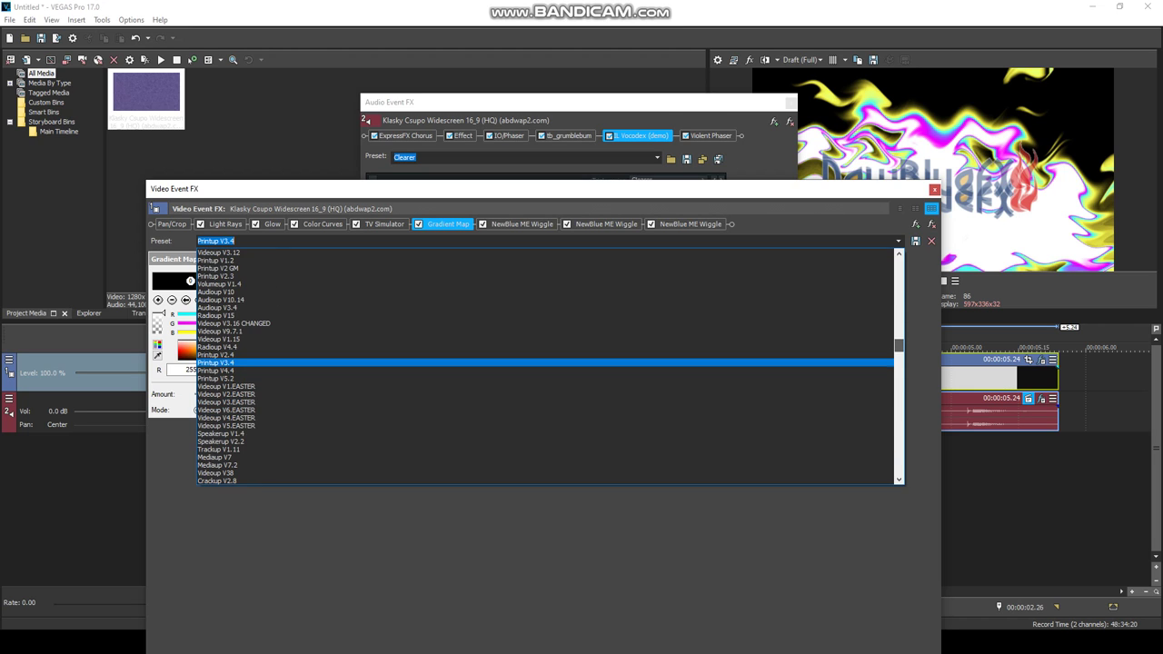
pyautogui.scroll(-1, 545, 367)
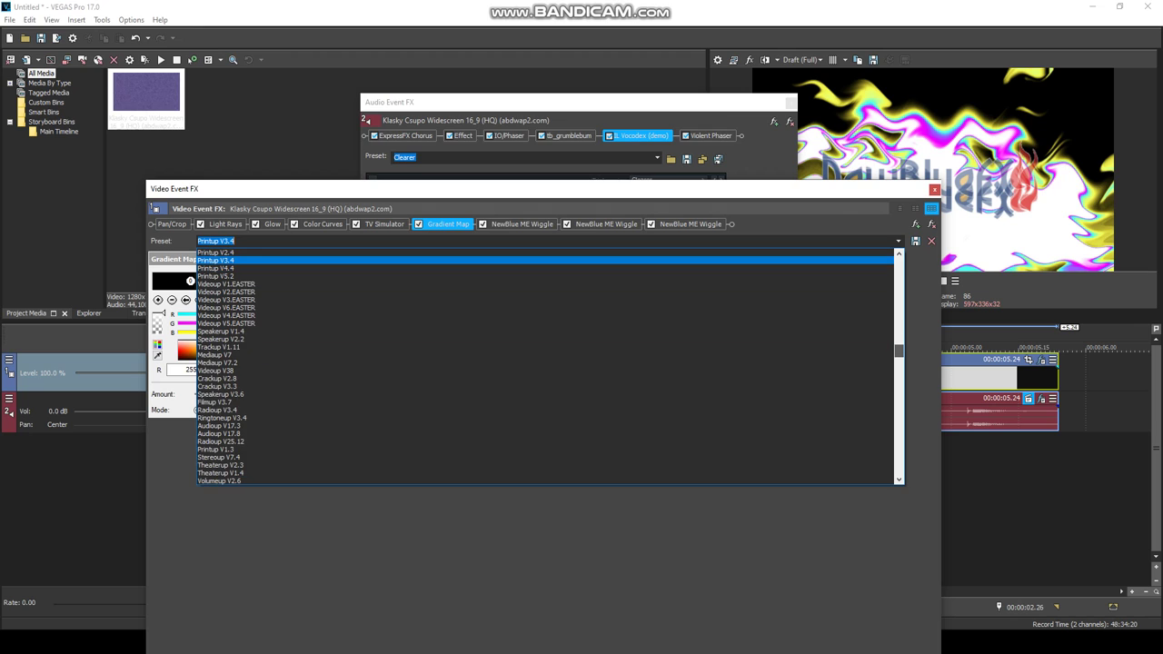
pyautogui.scroll(-2, 545, 366)
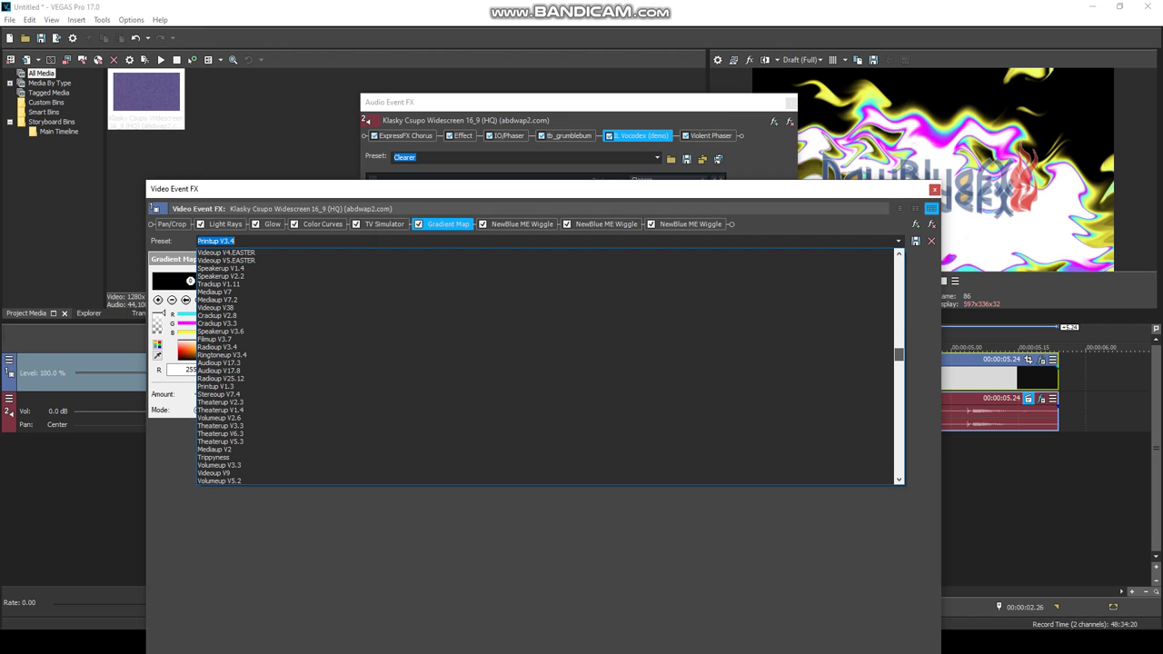
pyautogui.moveTo(899, 354); pyautogui.dragTo(899, 358)
pyautogui.press('Escape')
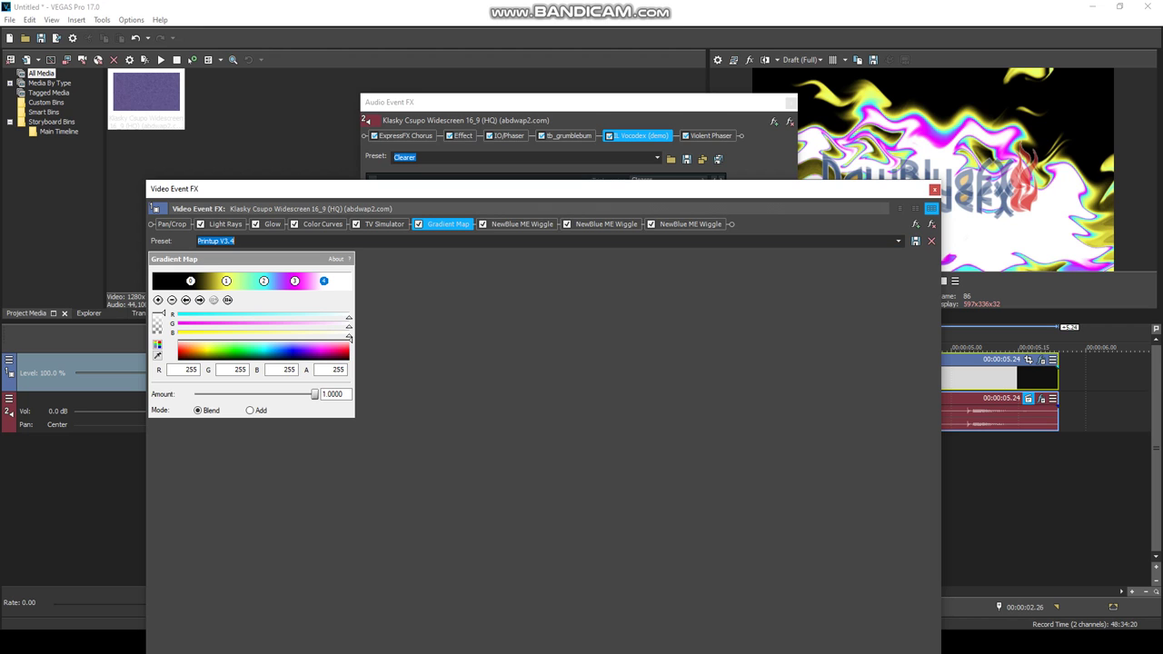
# Apply the Mediaup V1.3 preset to the video event's Gradient Map effect.
pyautogui.click(899, 241)
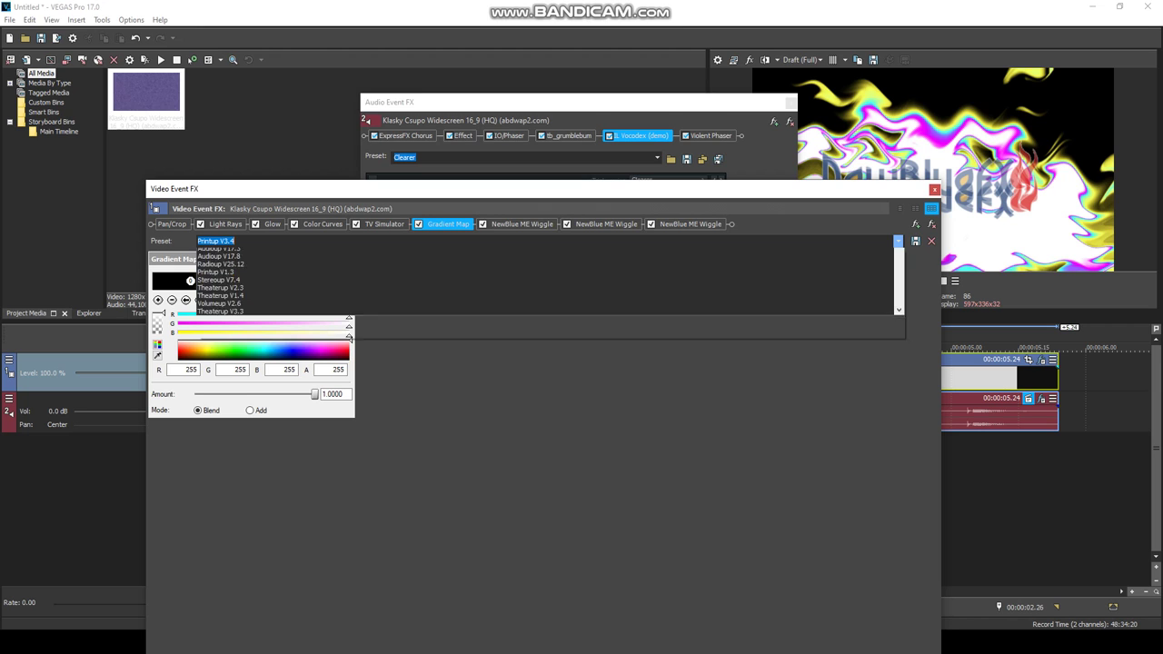
pyautogui.scroll(-20, 545, 336)
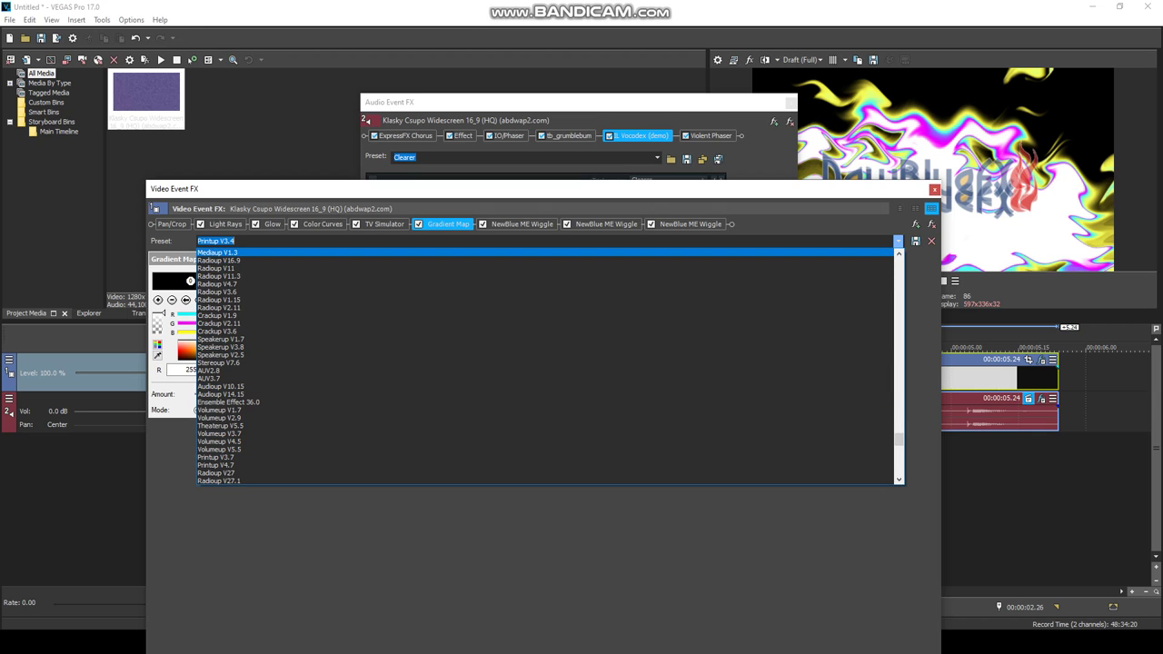
pyautogui.click(218, 252)
# Switch the Gradient Map effect to the Freezeup V1 preset, found higher up the preset list.
pyautogui.click(897, 241)
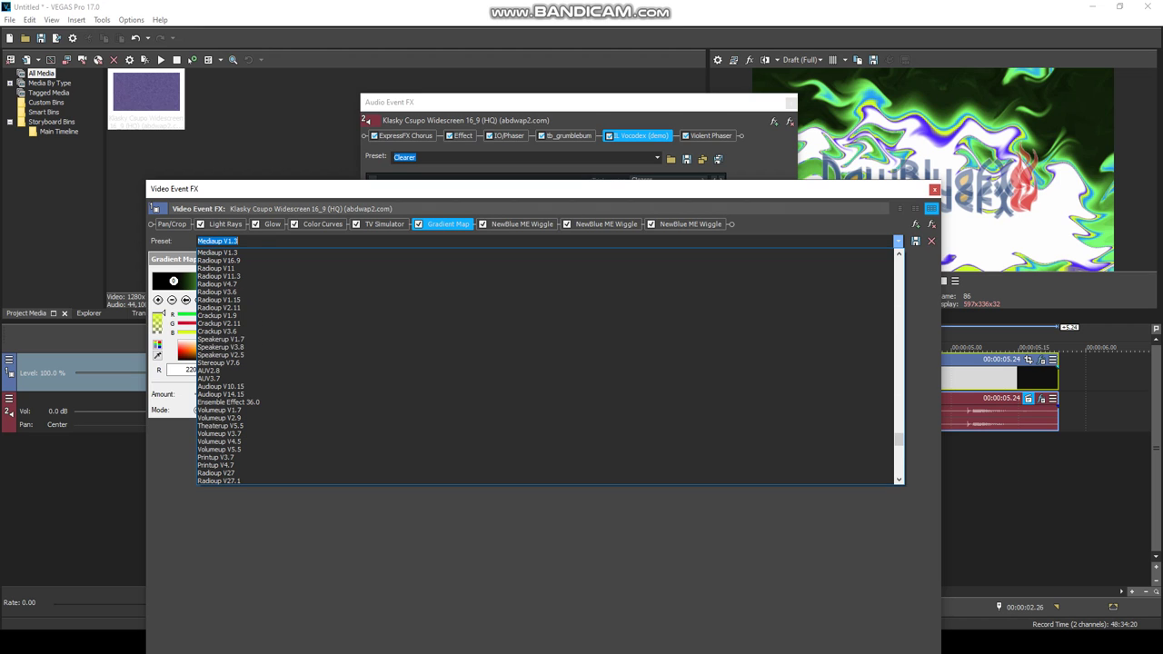
pyautogui.scroll(5, 545, 423)
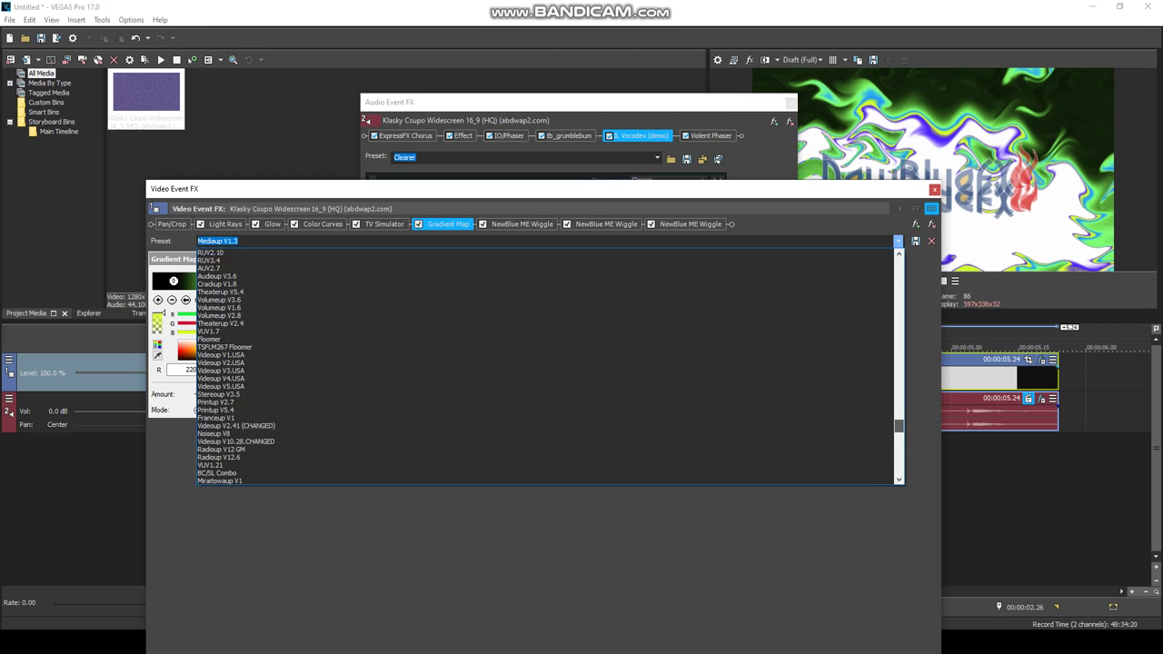
pyautogui.scroll(6, 545, 418)
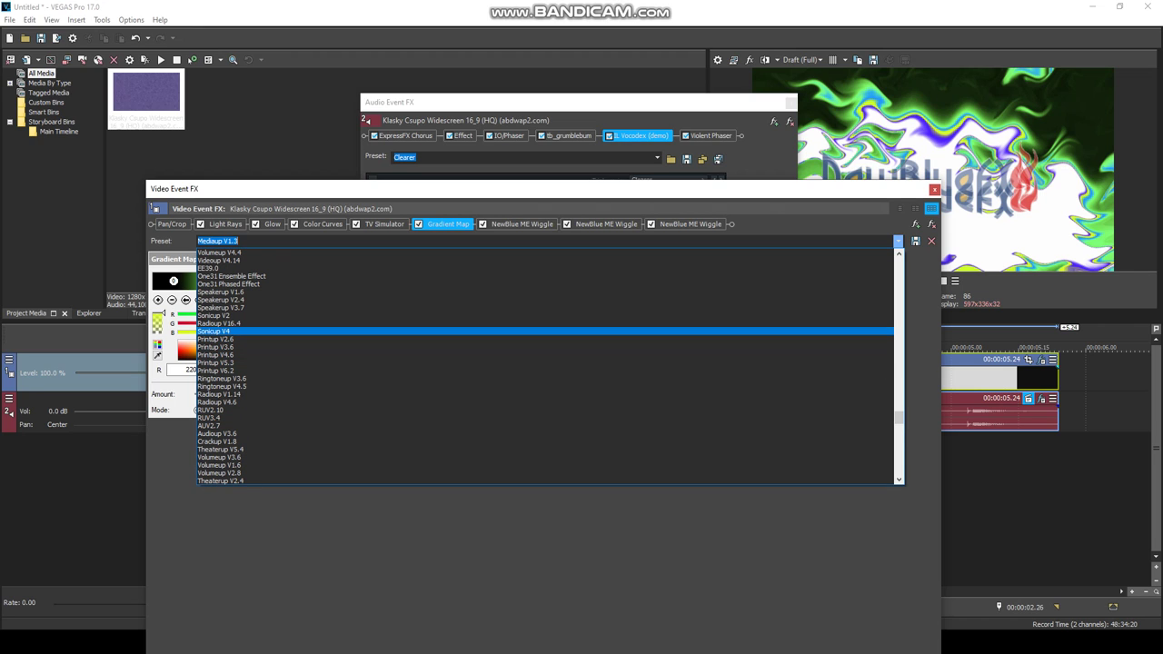
pyautogui.scroll(5, 545, 363)
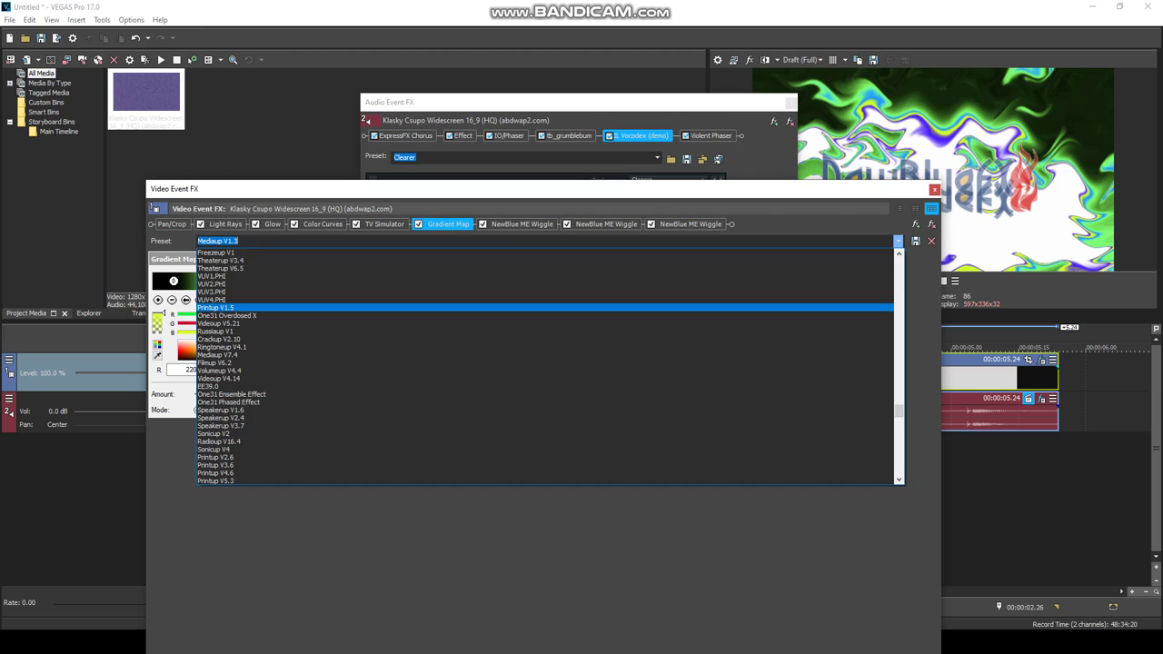
pyautogui.click(218, 251)
# Replace the Gradient Map preset with Audioup V13.4.
pyautogui.click(897, 241)
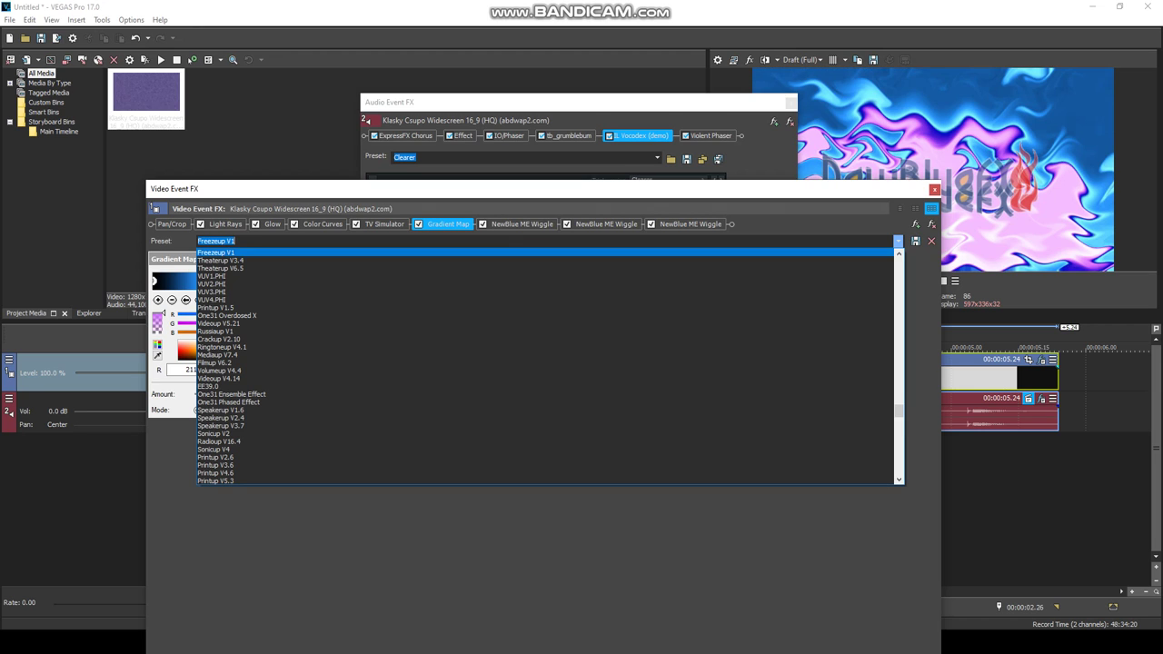
pyautogui.scroll(3, 546, 367)
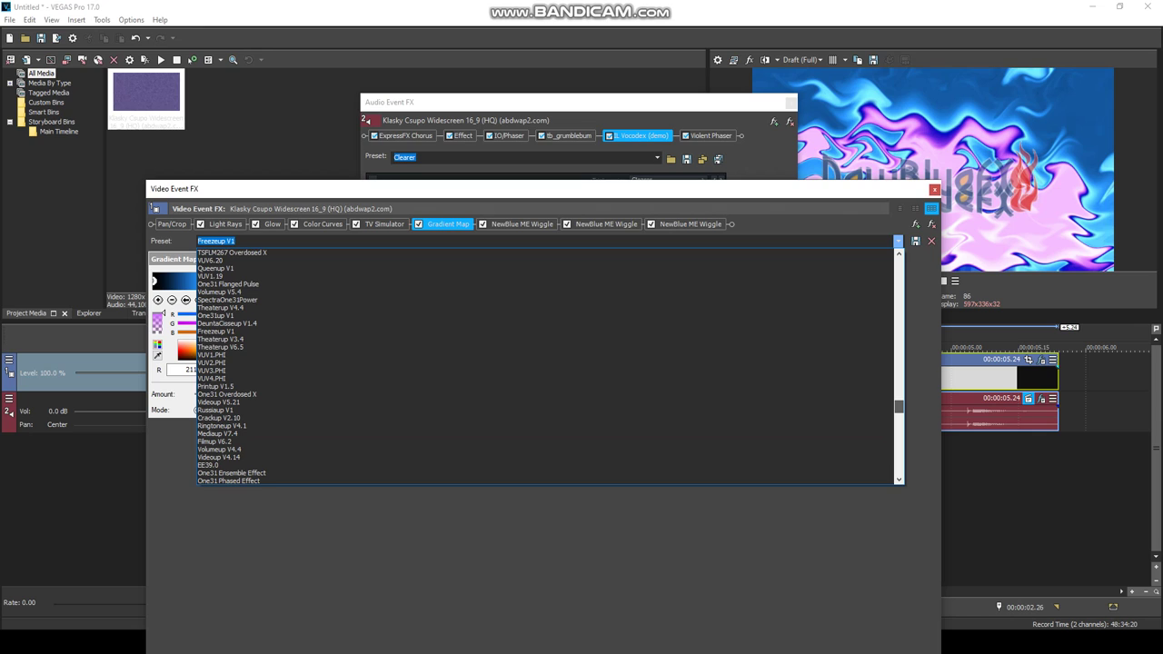
pyautogui.scroll(1, 545, 367)
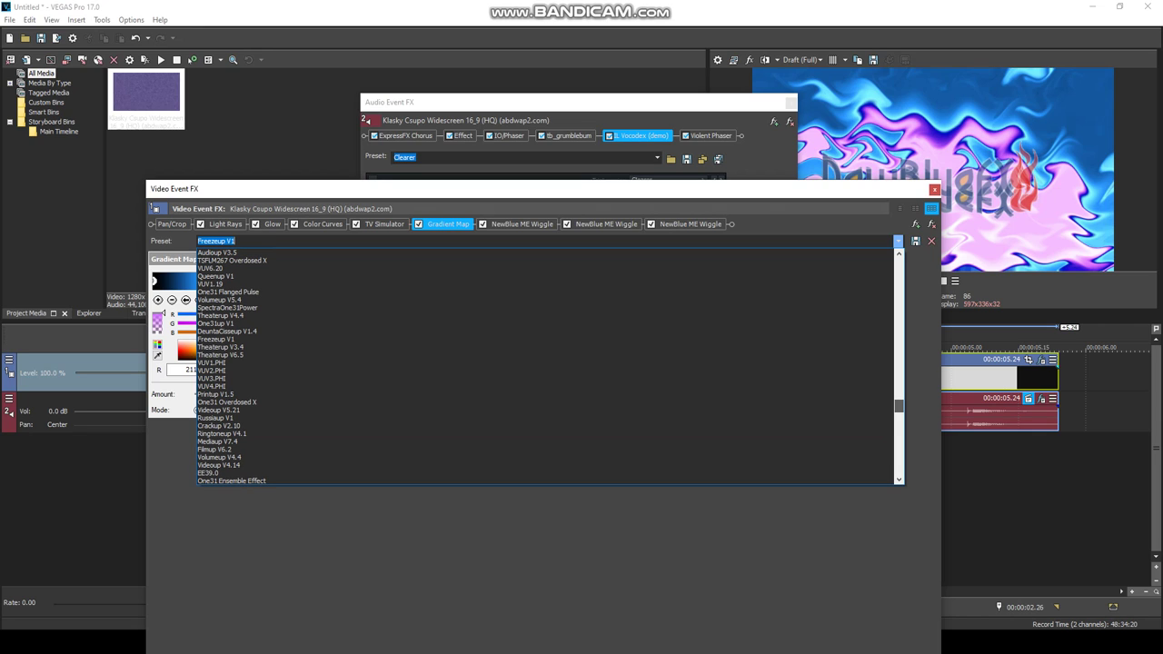
pyautogui.scroll(6, 545, 367)
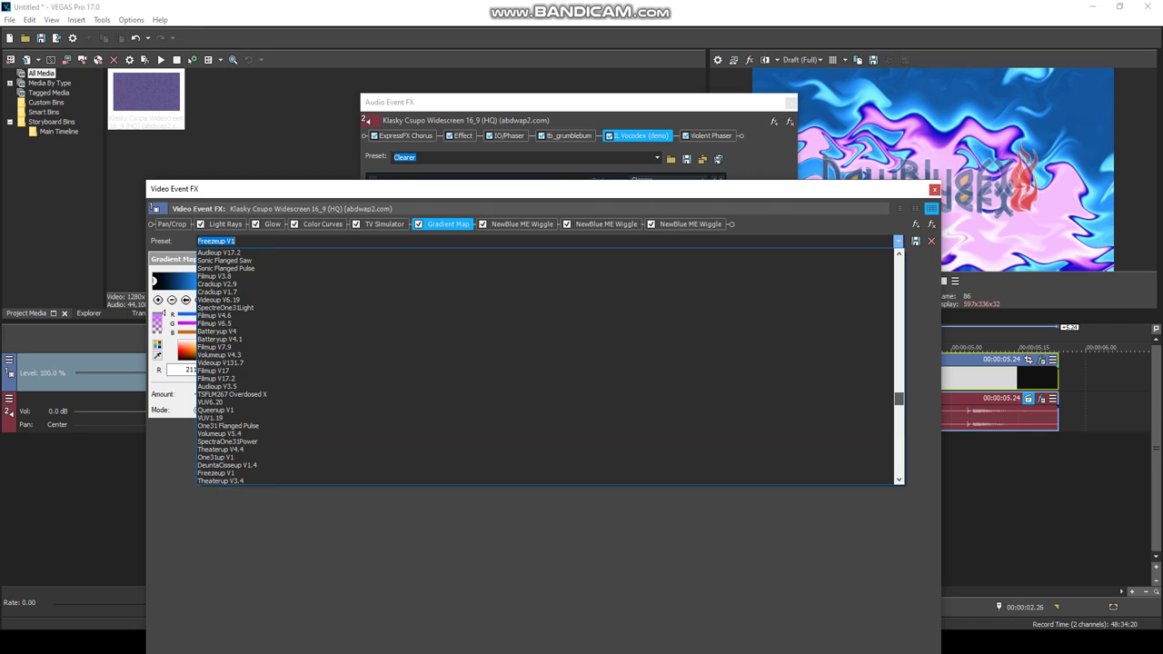
pyautogui.scroll(1, 545, 367)
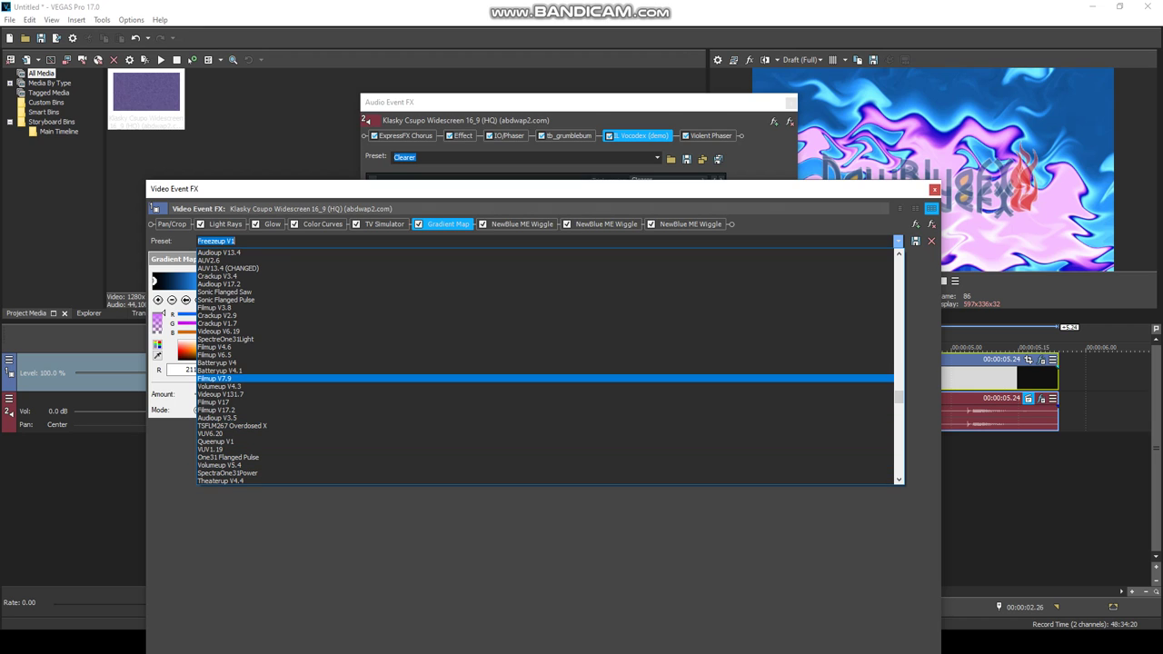
pyautogui.click(219, 252)
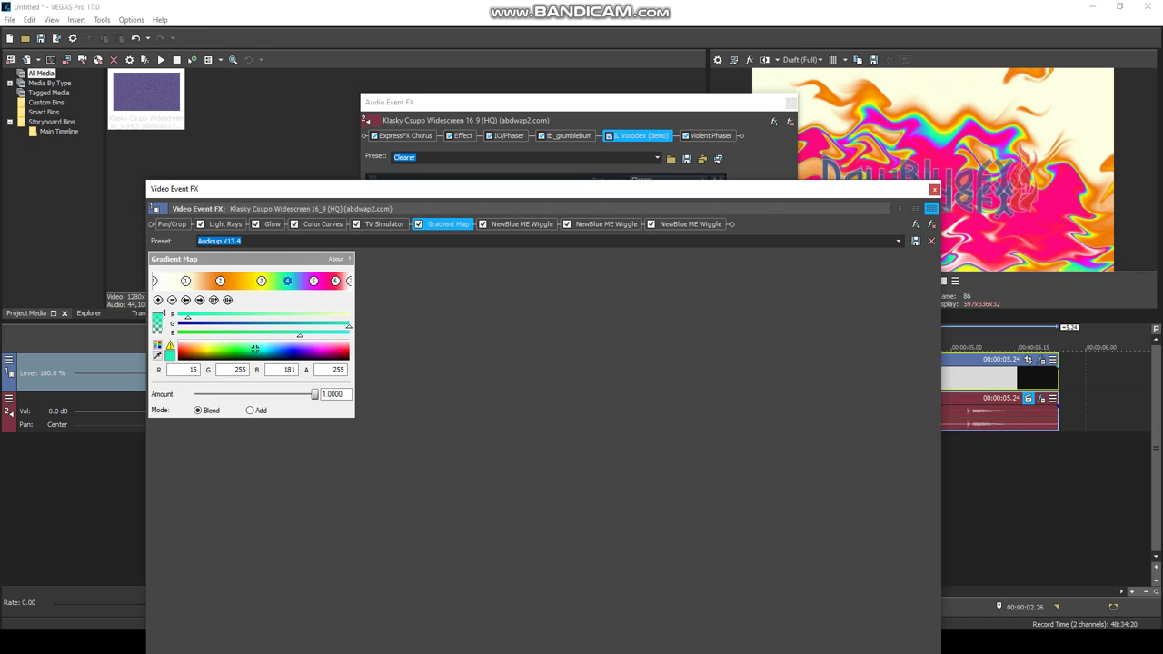
# Load the Stereoup V12.1 preset in the Gradient Map effect.
pyautogui.click(898, 241)
pyautogui.moveTo(899, 397); pyautogui.dragTo(898, 390)
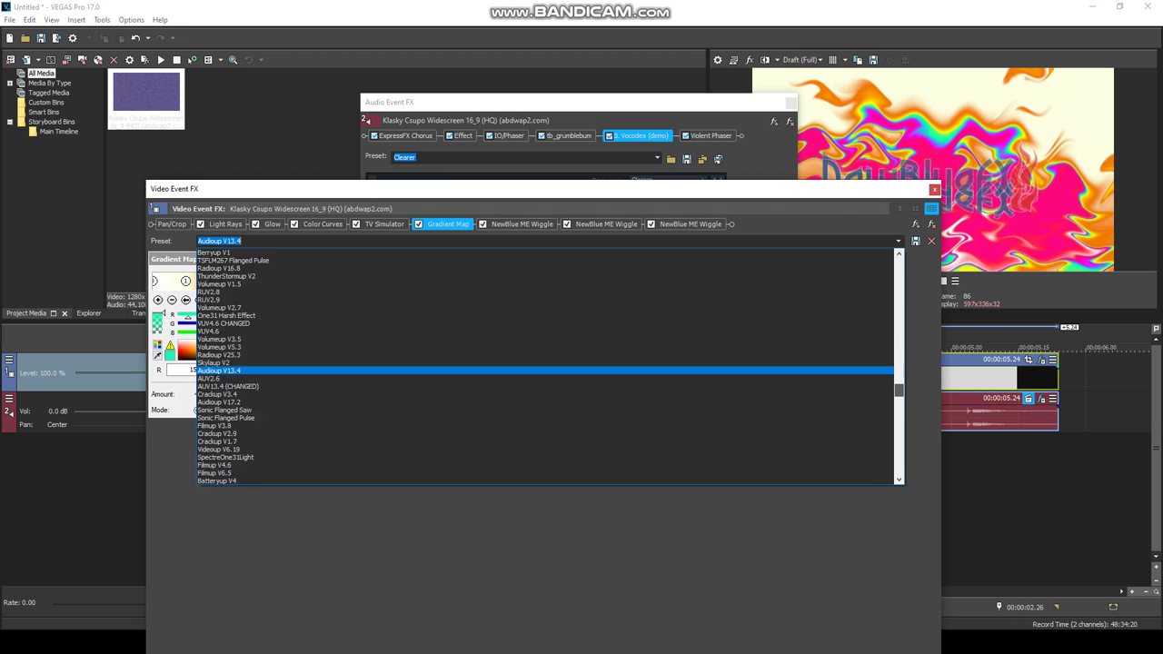
pyautogui.scroll(2, 545, 367)
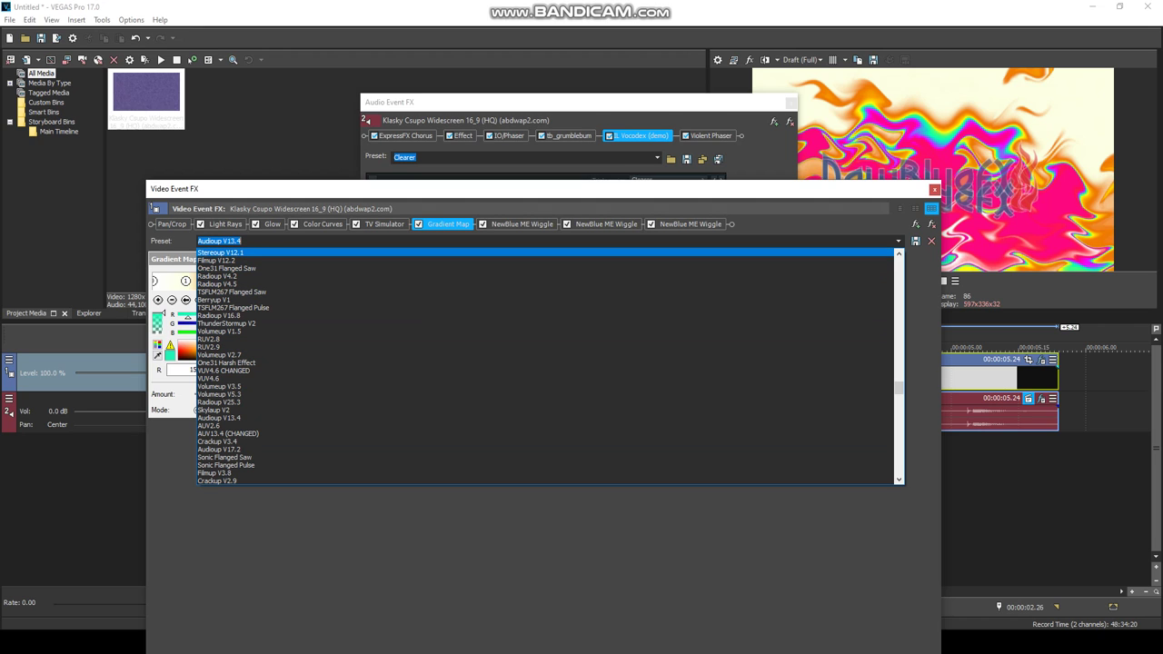
pyautogui.click(545, 252)
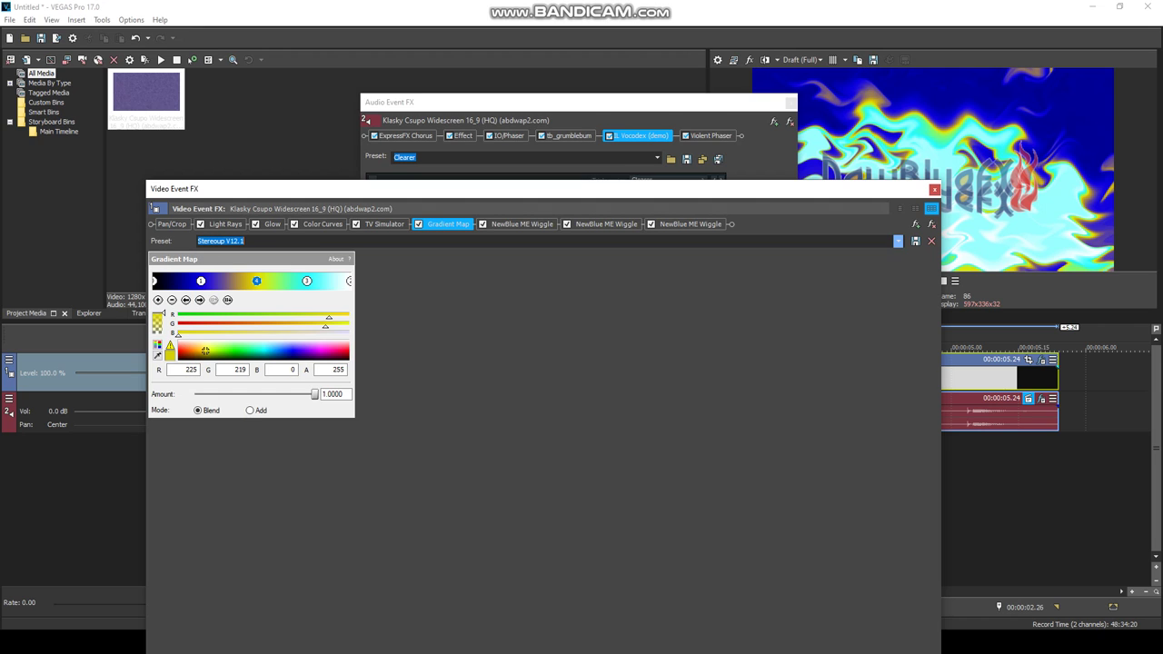
# Apply the Printup V3.5 preset to the video event's Gradient Map effect.
pyautogui.click(899, 242)
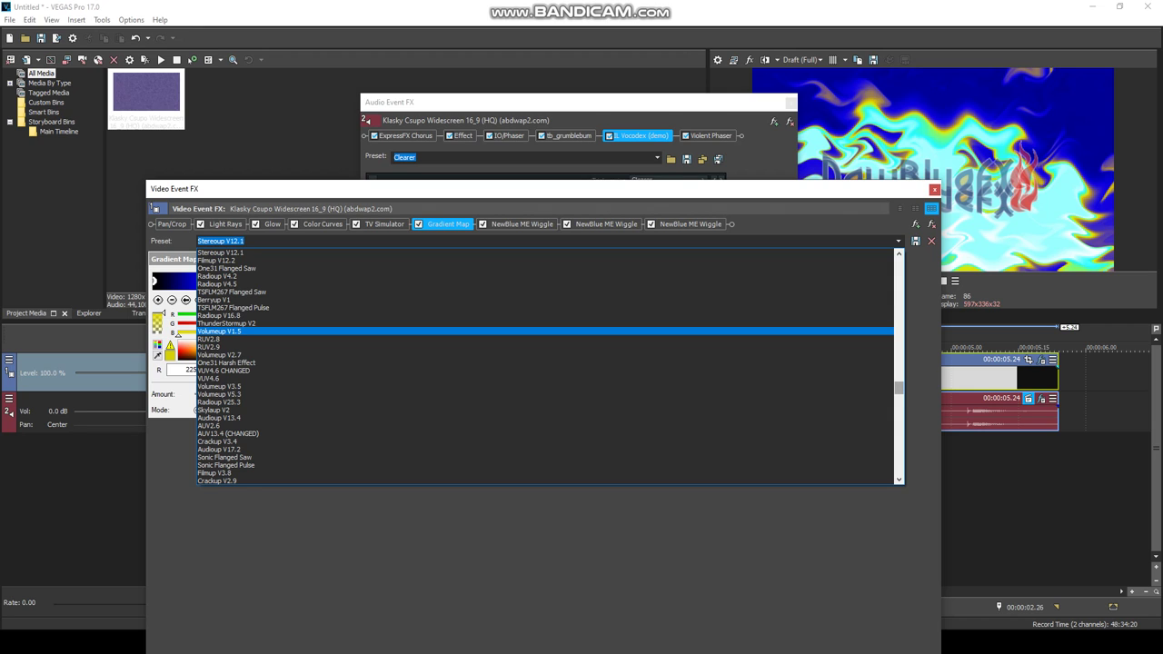
pyautogui.scroll(4, 545, 331)
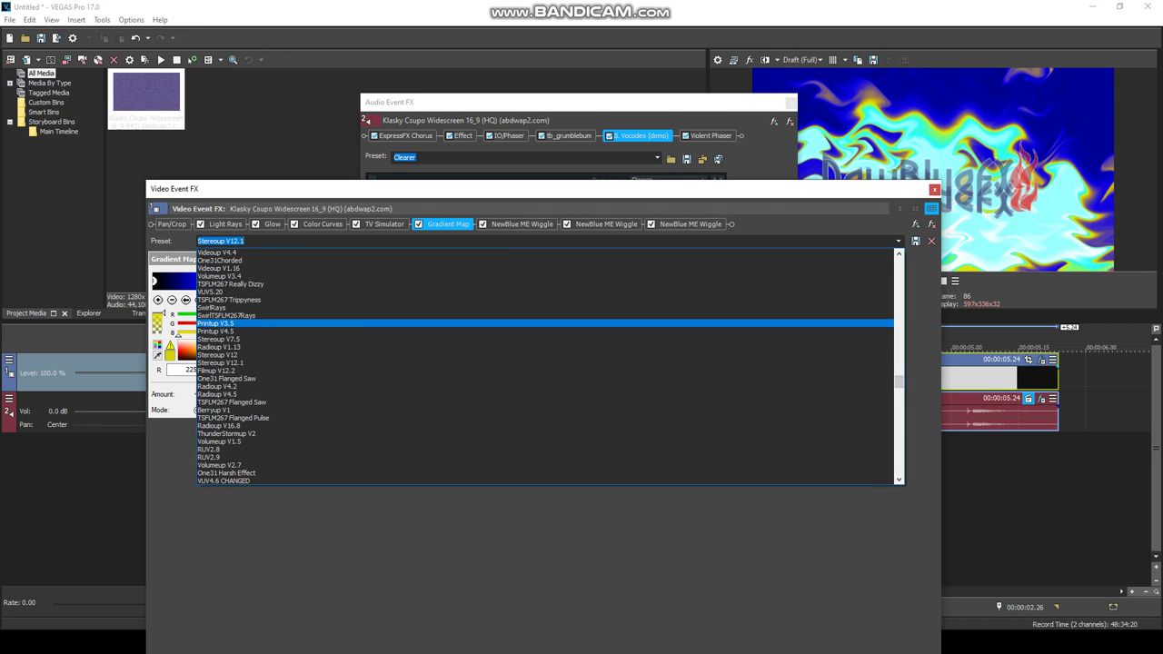
pyautogui.click(218, 323)
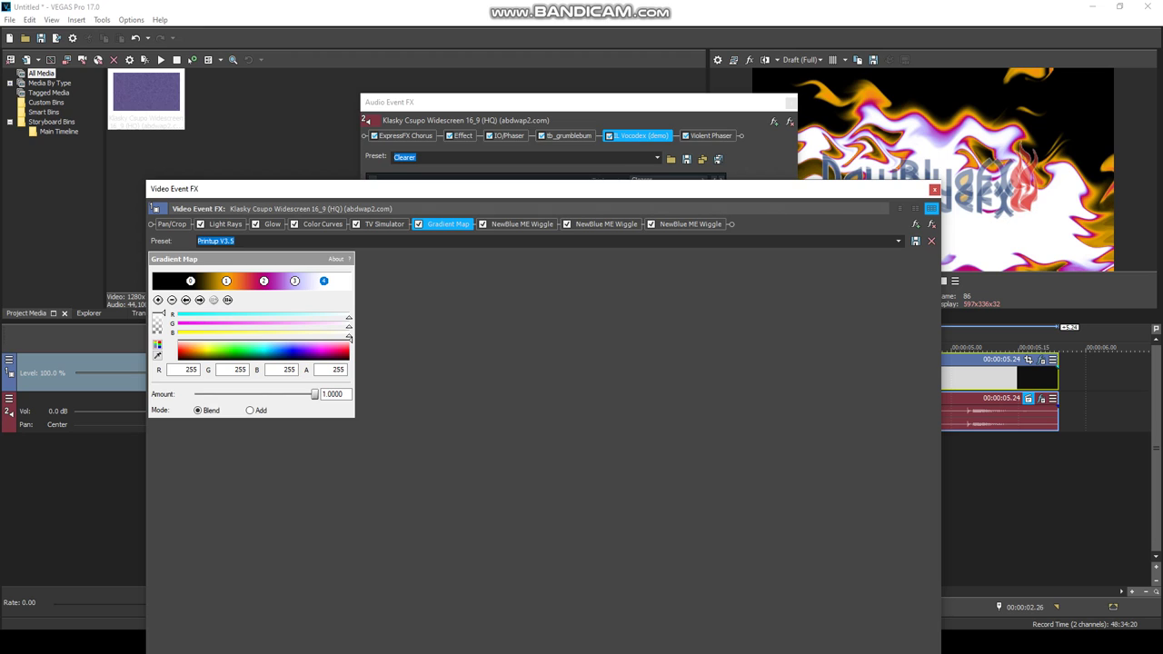
# Step through the color points of the Printup V3.5 gradient and recheck the audio event's Vocodex settings.
pyautogui.click(323, 282)
pyautogui.click(189, 282)
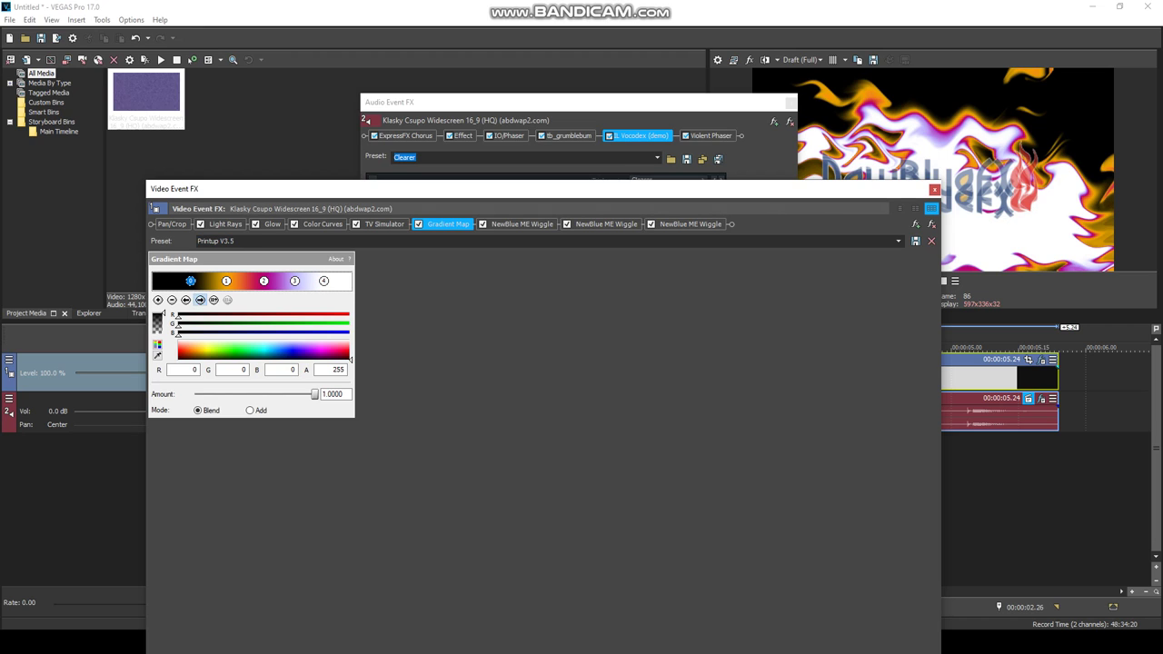
pyautogui.click(200, 300)
pyautogui.click(200, 300)
pyautogui.click(200, 299)
pyautogui.click(200, 300)
pyautogui.click(545, 103)
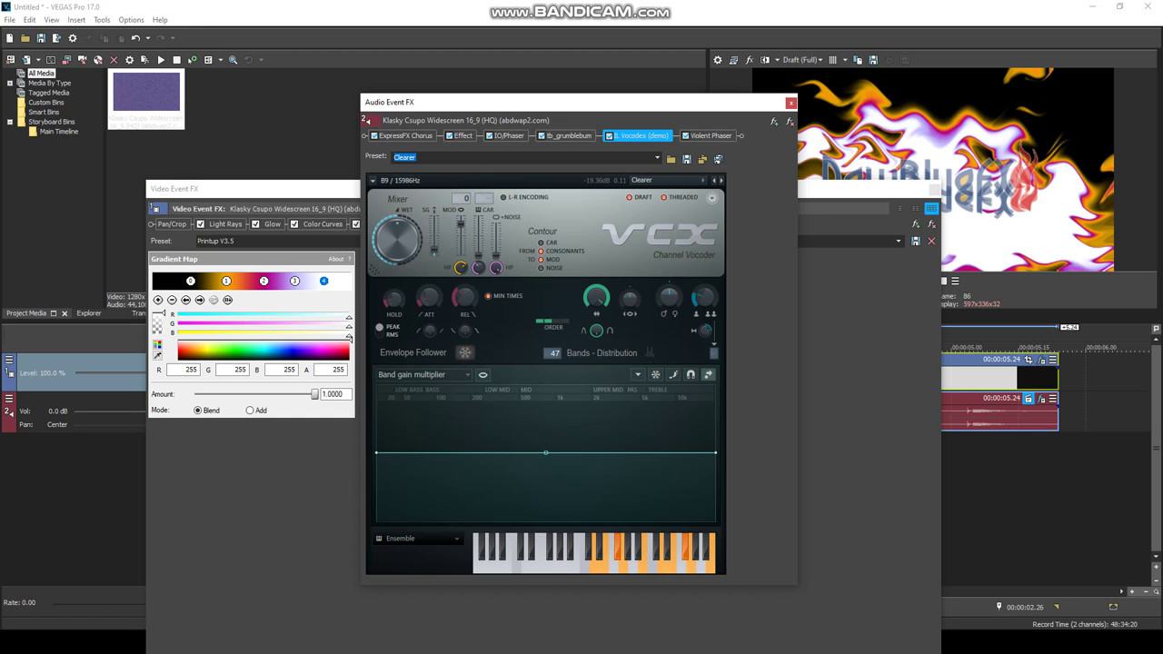
pyautogui.click(349, 338)
# Browse the Gradient Map preset list and load the Printup V1.5 preset on the video event.
pyautogui.click(899, 241)
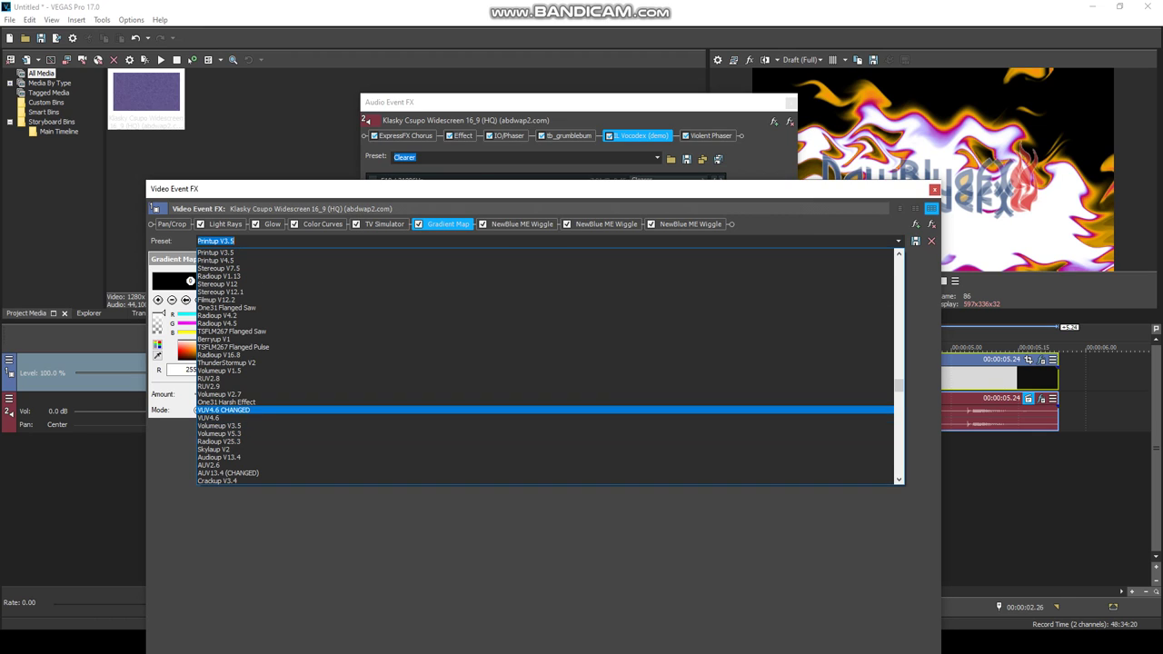
pyautogui.moveTo(898, 385); pyautogui.dragTo(898, 397)
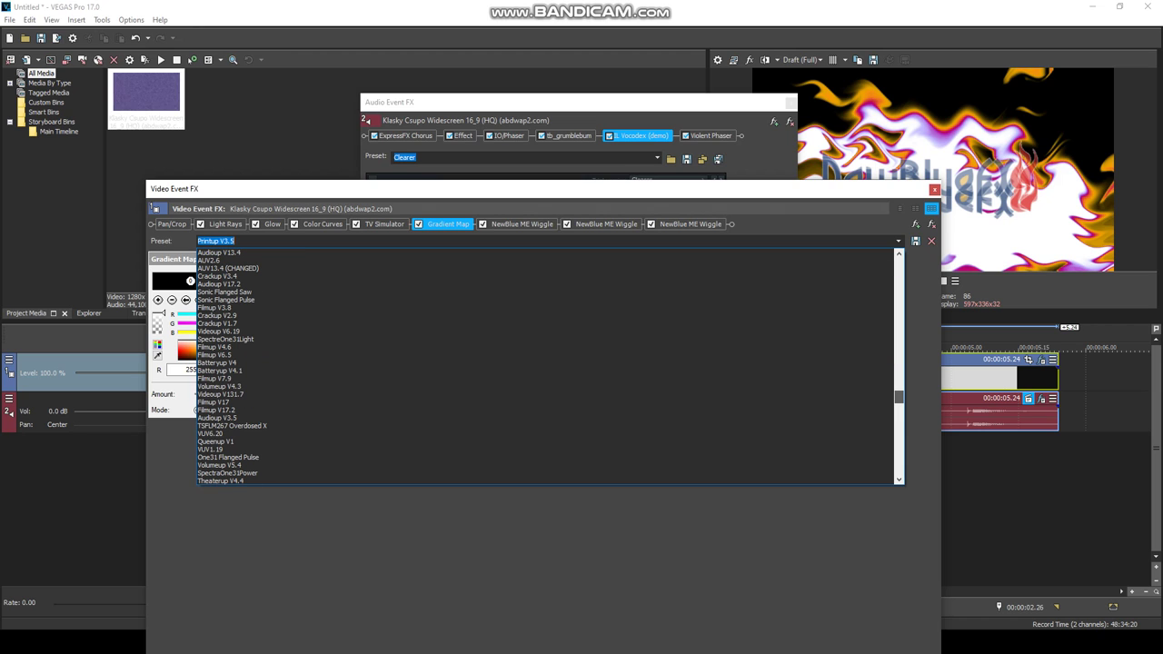
pyautogui.scroll(-6, 545, 367)
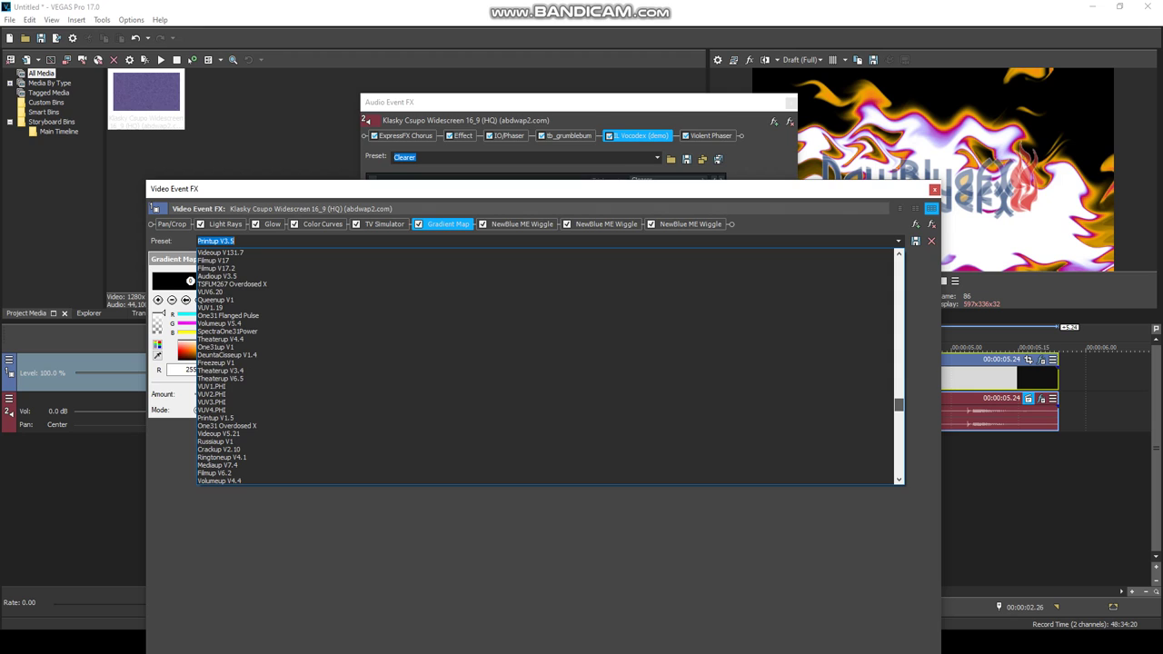
pyautogui.scroll(-8, 545, 366)
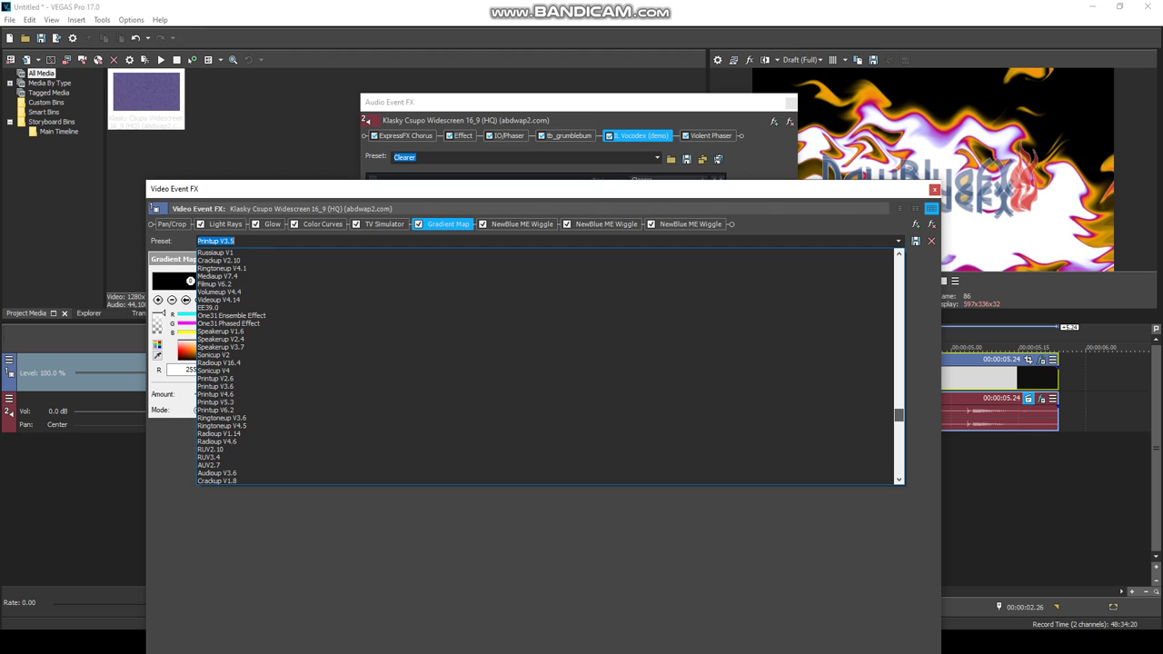
pyautogui.scroll(-6, 546, 366)
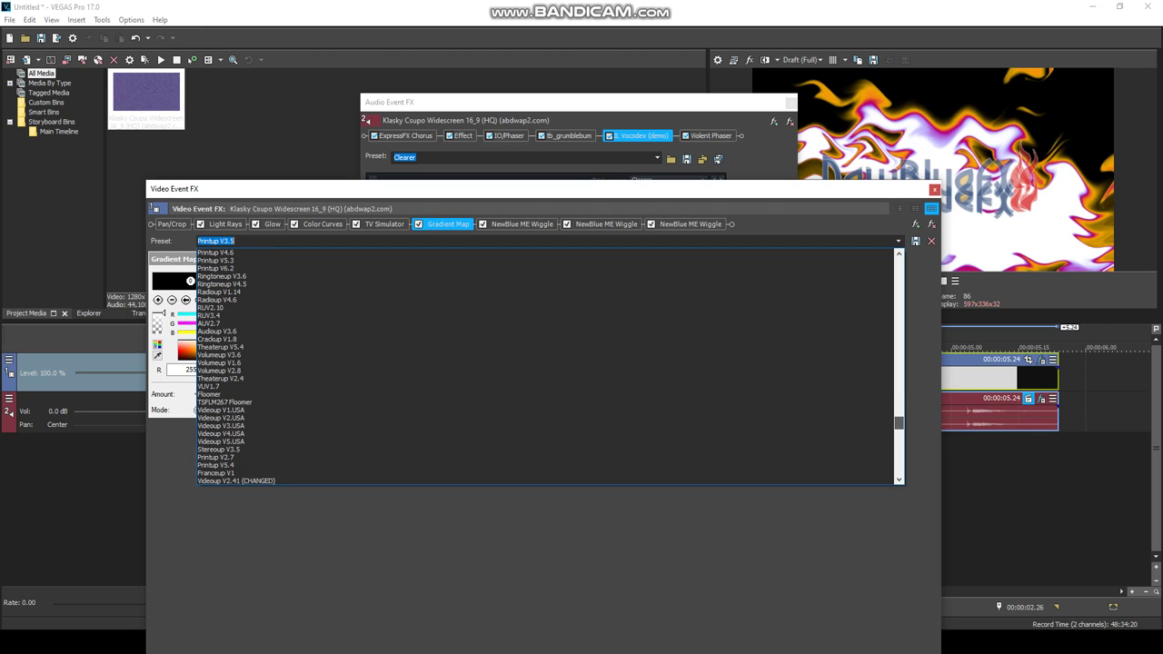
pyautogui.scroll(-3, 545, 366)
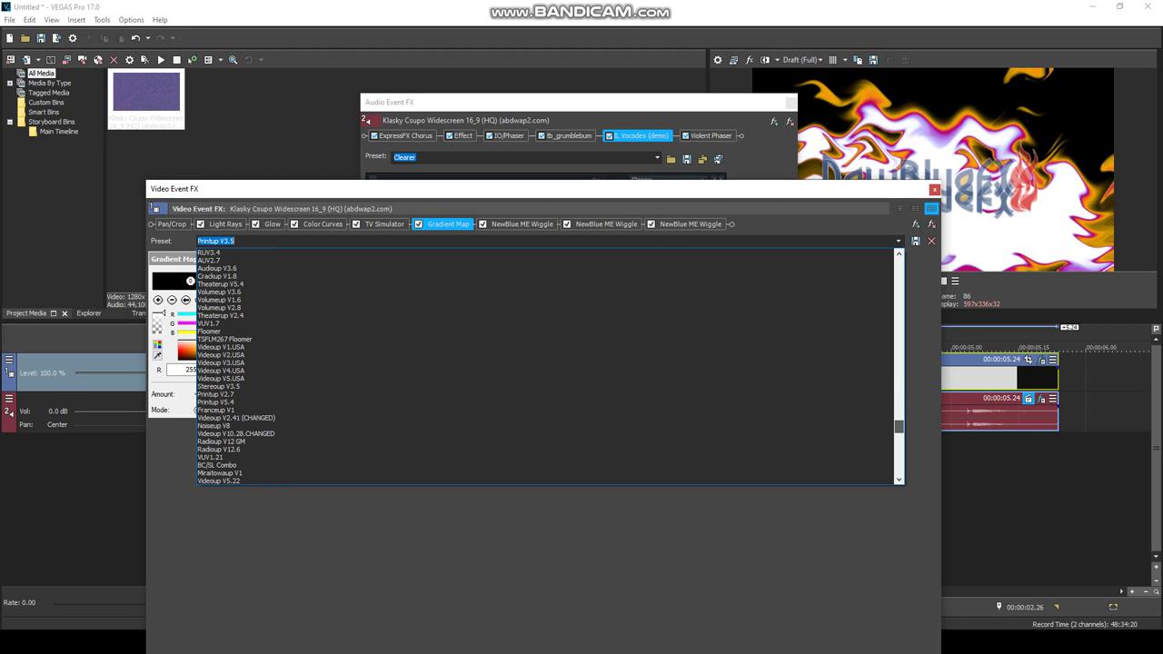
pyautogui.scroll(-5, 545, 366)
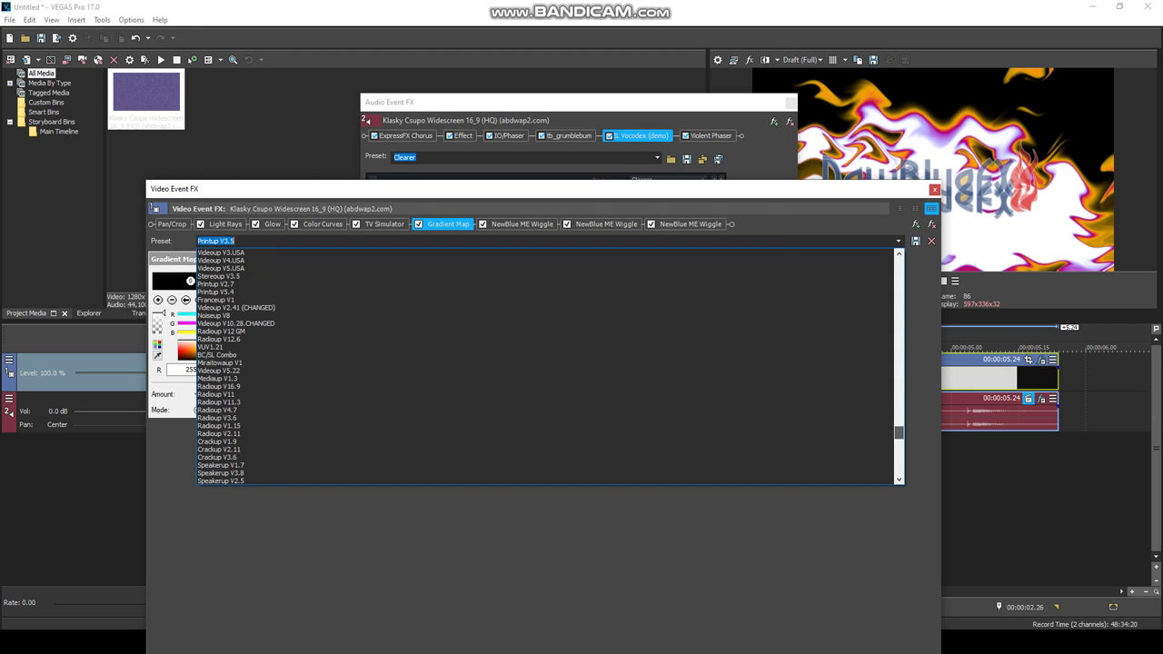
pyautogui.scroll(-1, 545, 366)
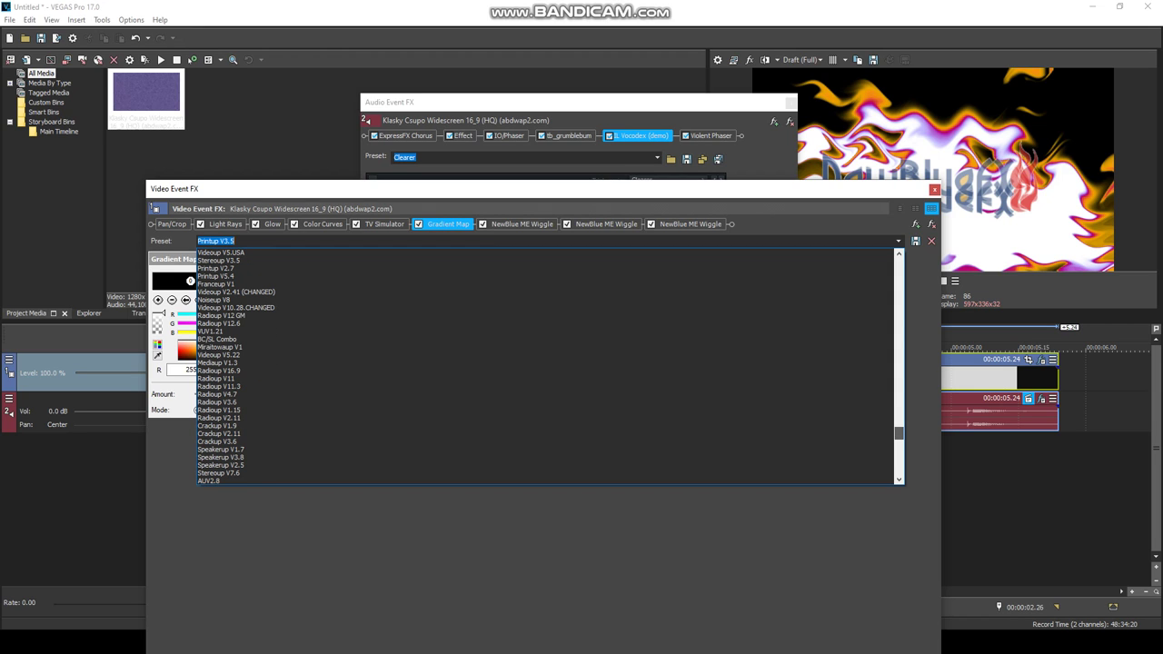
pyautogui.scroll(-10, 545, 378)
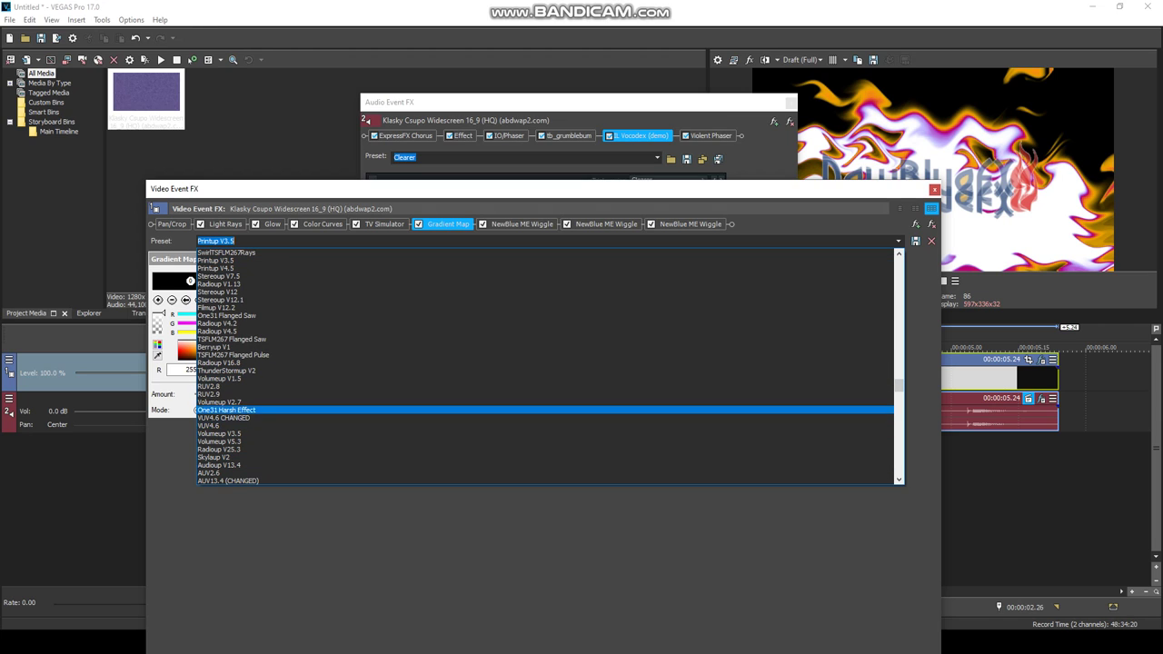
pyautogui.scroll(-3, 545, 307)
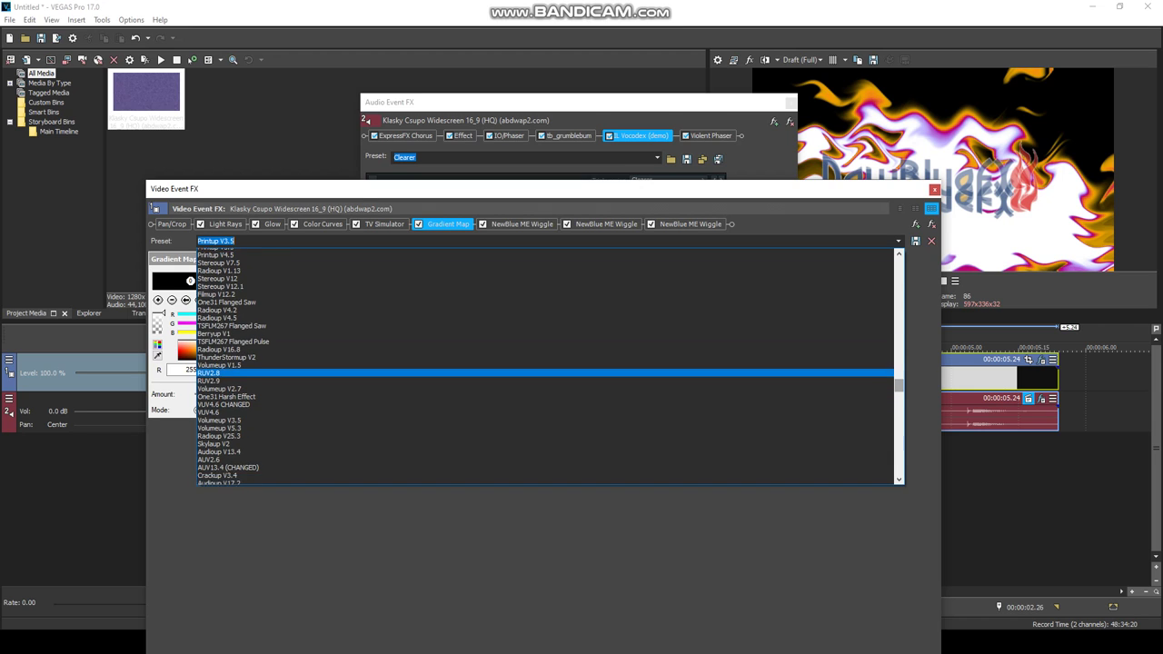
pyautogui.scroll(-1, 545, 367)
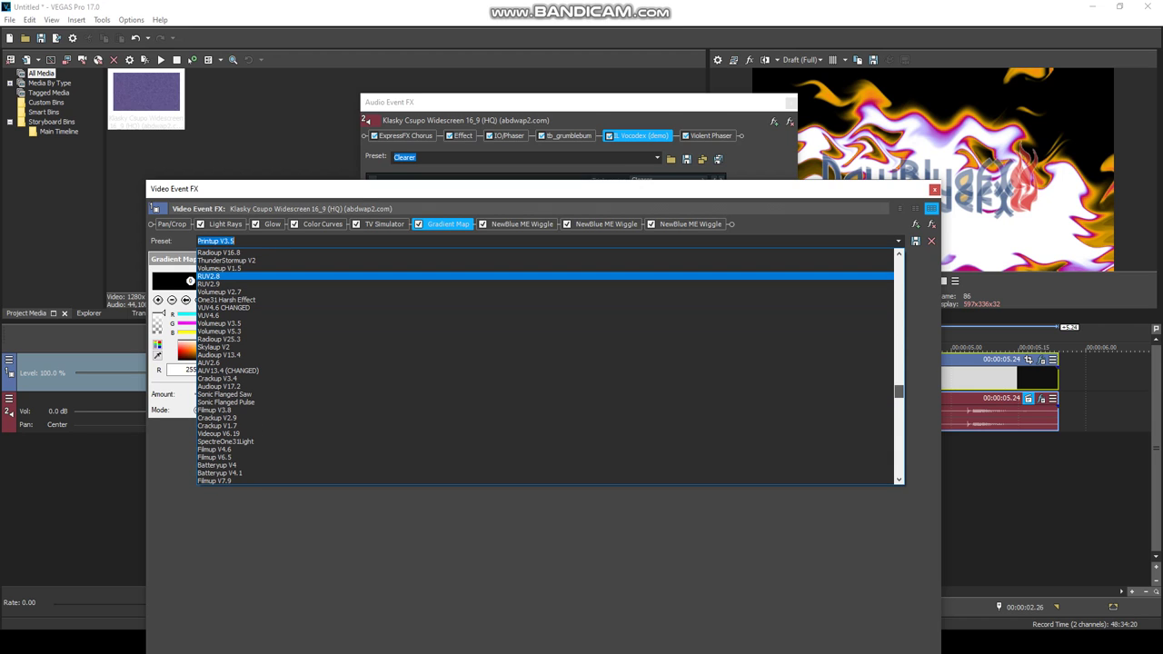
pyautogui.scroll(-4, 545, 367)
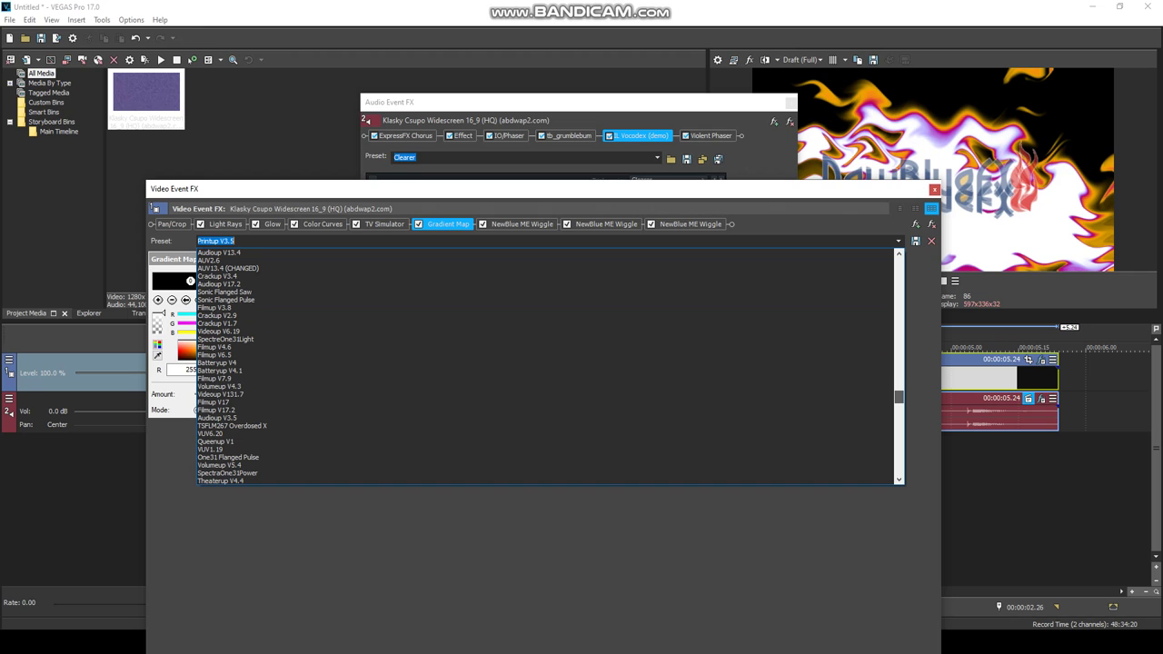
pyautogui.scroll(-3, 545, 363)
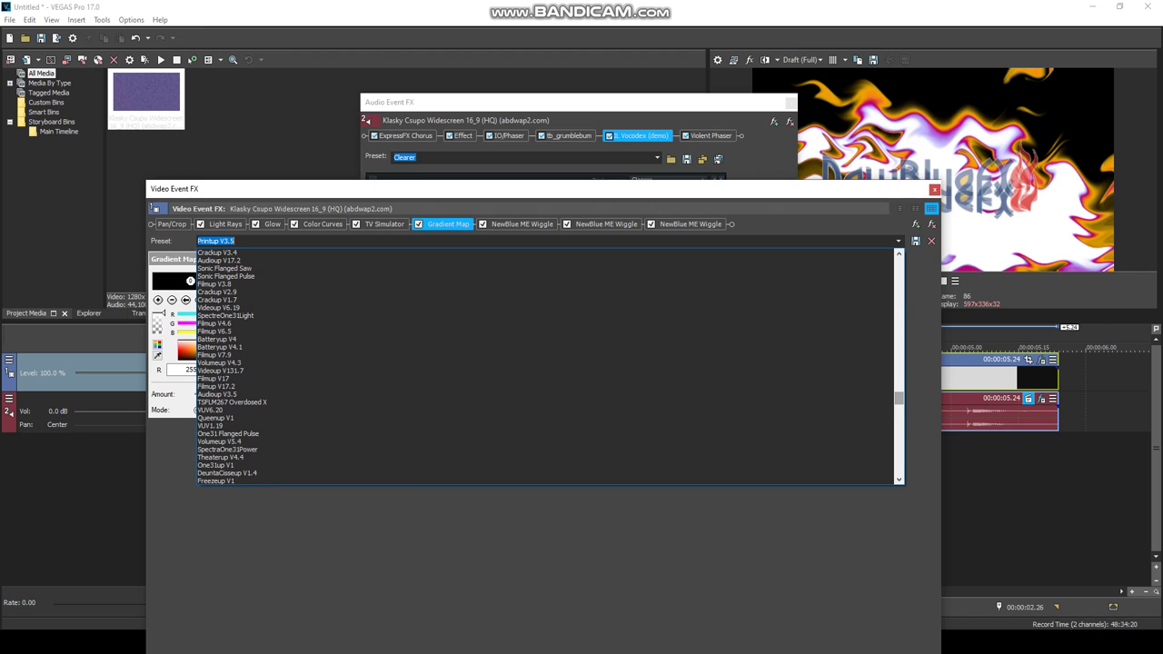
pyautogui.scroll(-1, 546, 363)
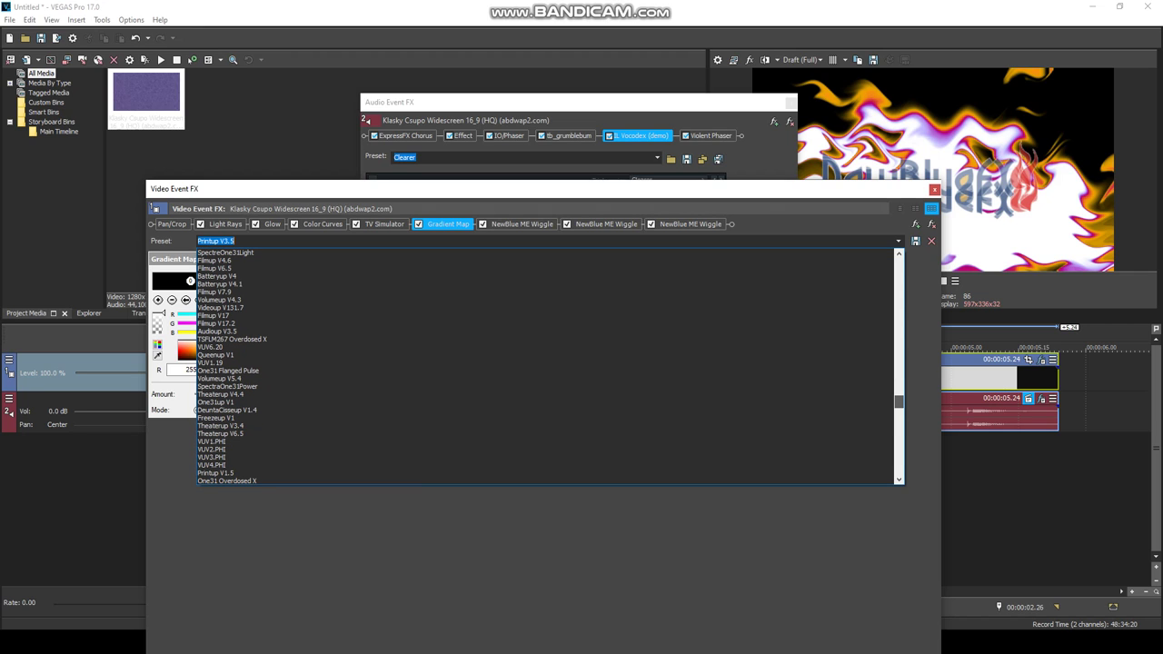
pyautogui.scroll(-1, 545, 363)
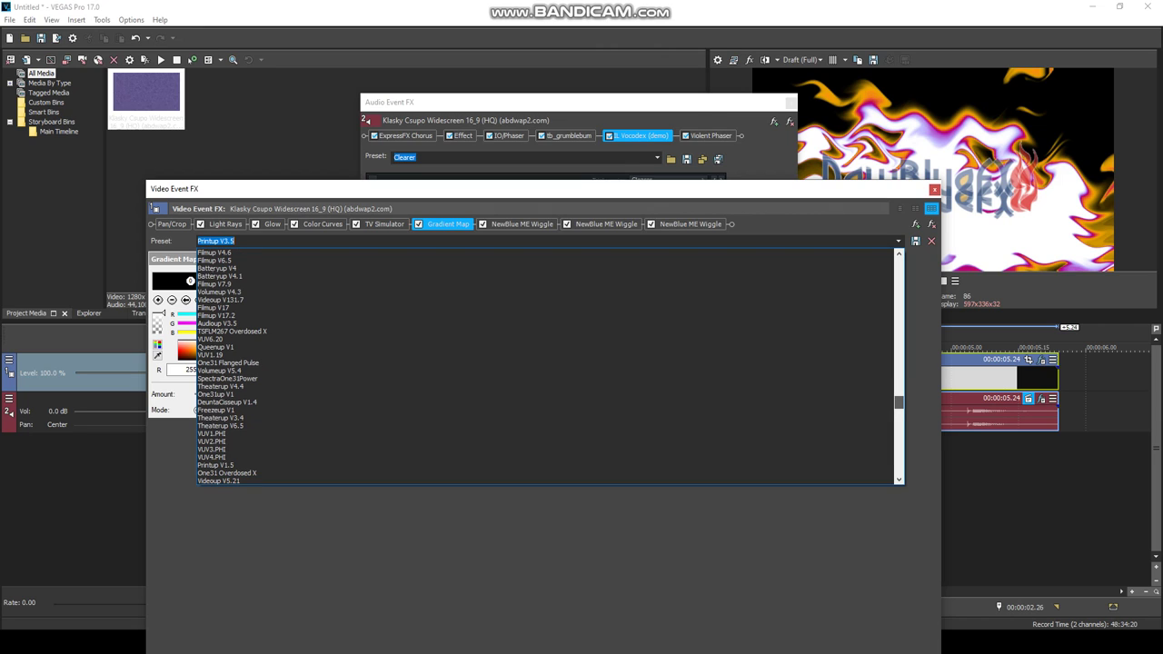
pyautogui.scroll(-1, 545, 363)
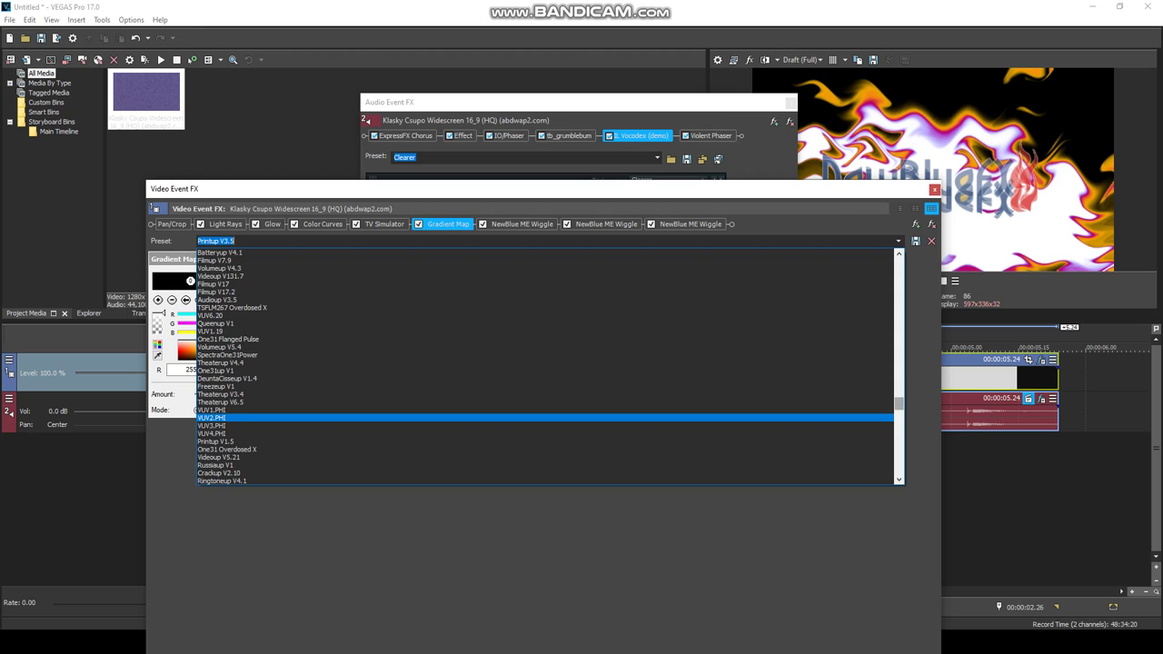
pyautogui.scroll(-4, 545, 364)
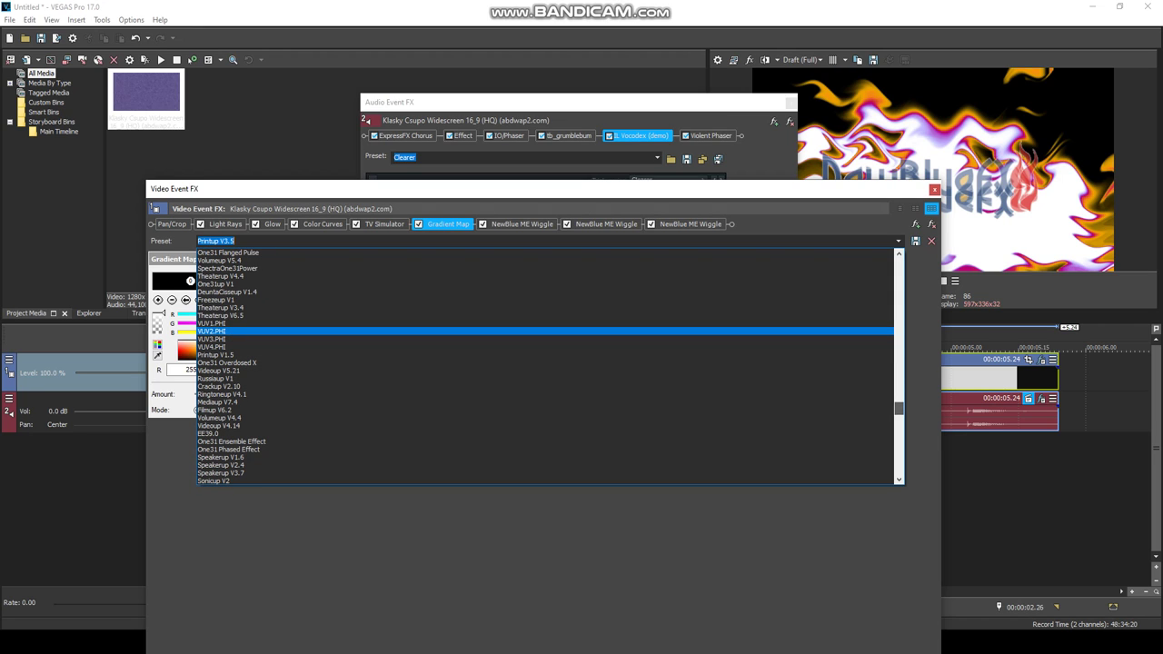
pyautogui.scroll(-4, 545, 363)
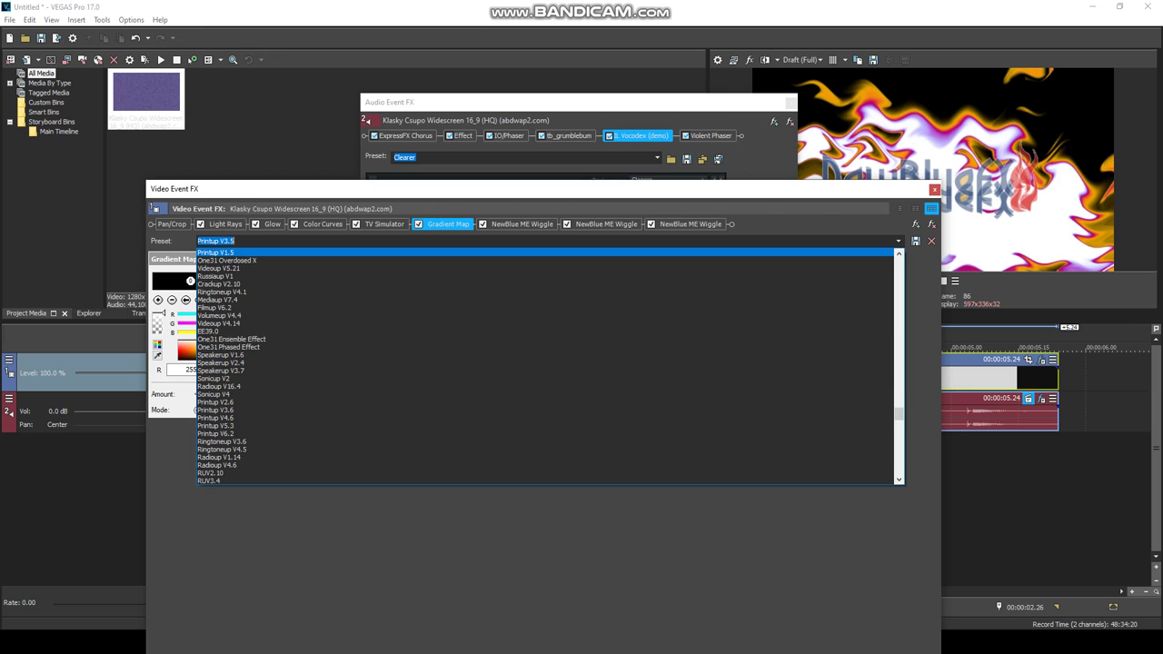
pyautogui.click(216, 253)
# Switch the video event's Gradient Map effect to the Printup V3.6 preset.
pyautogui.click(899, 241)
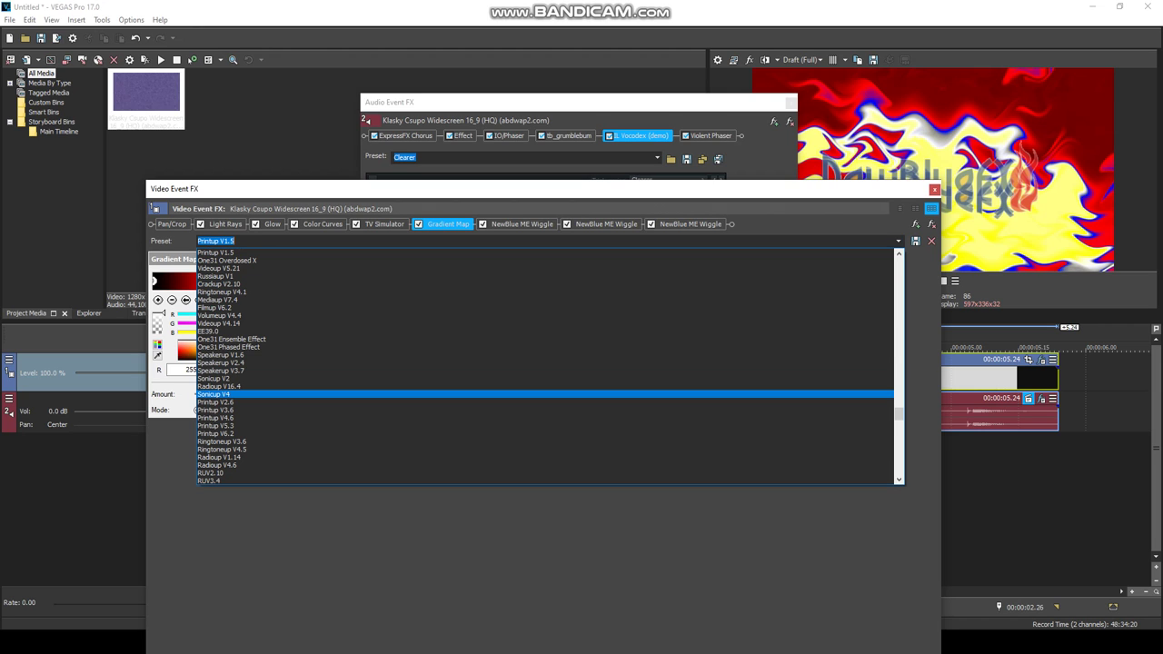
pyautogui.press('Down')
pyautogui.press('Down')
pyautogui.press('Down')
pyautogui.press('Down')
pyautogui.press('Down')
pyautogui.press('Up')
pyautogui.press('Up')
pyautogui.press('Up')
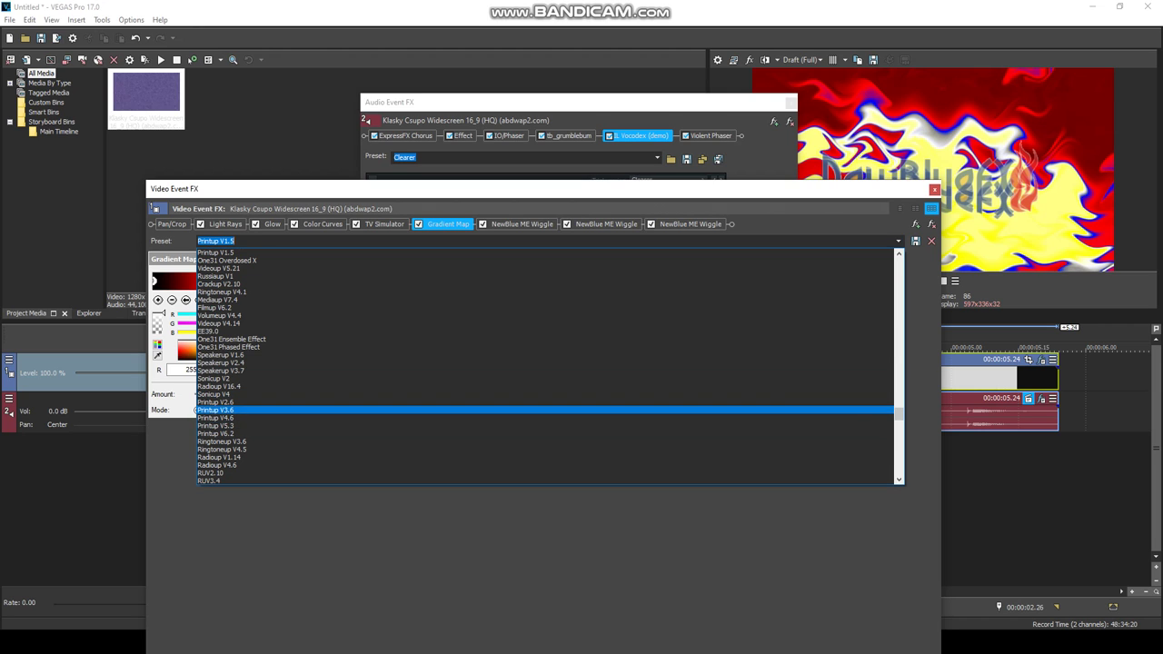
pyautogui.press('Return')
# Step through the color points of the Printup V3.6 gradient and recheck the audio event's Vocodex settings.
pyautogui.click(200, 300)
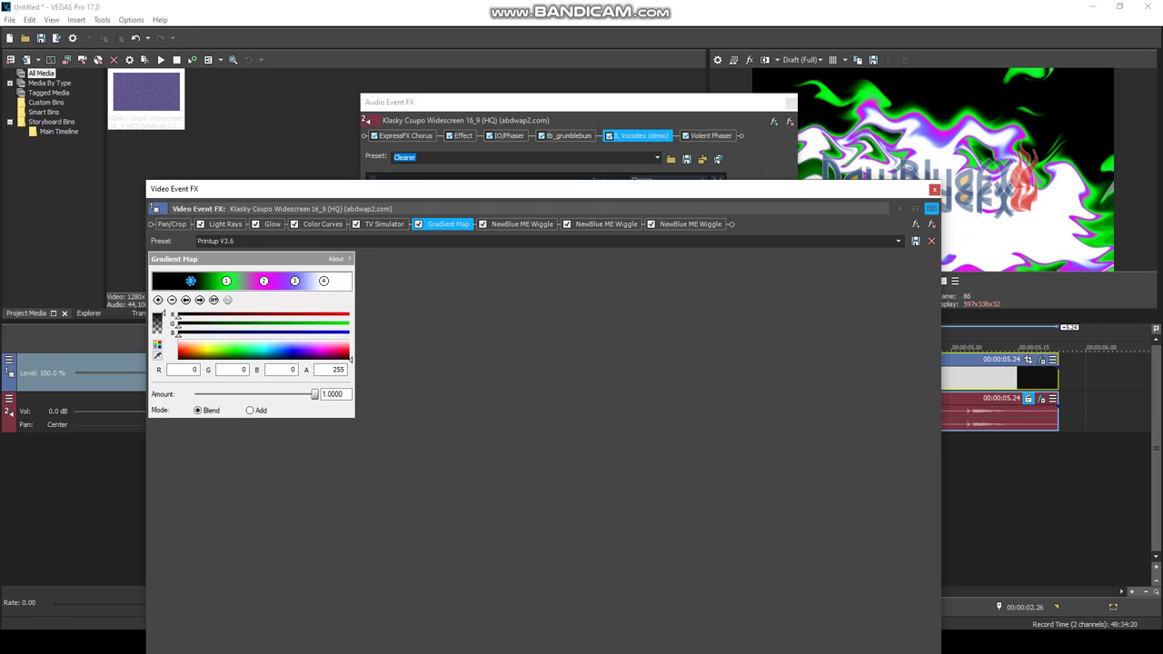
pyautogui.click(200, 300)
pyautogui.click(200, 300)
pyautogui.click(200, 300)
pyautogui.click(200, 300)
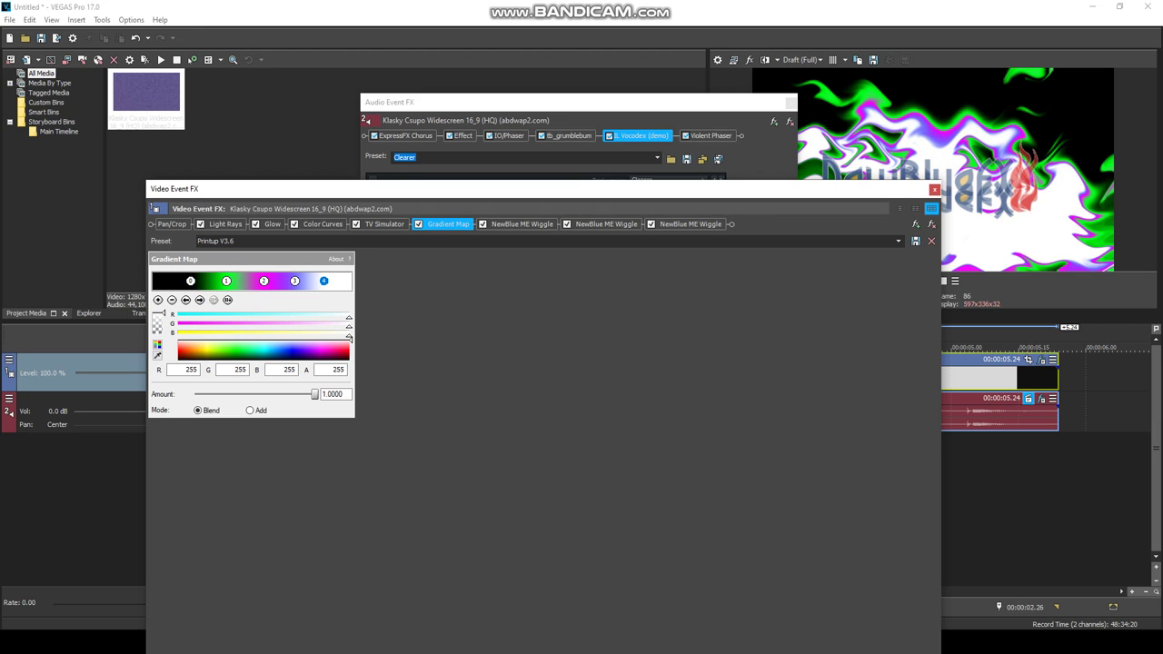
pyautogui.click(545, 103)
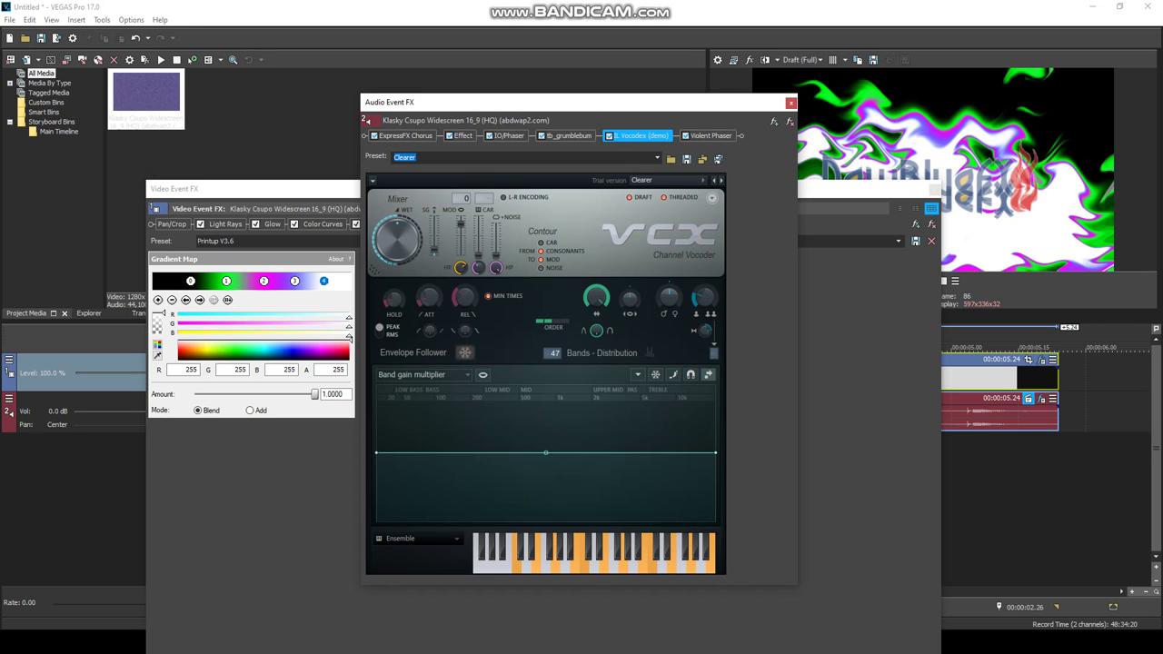
# Return to the video event's effects and load the Printup V2.7 preset in Gradient Map.
pyautogui.click(348, 338)
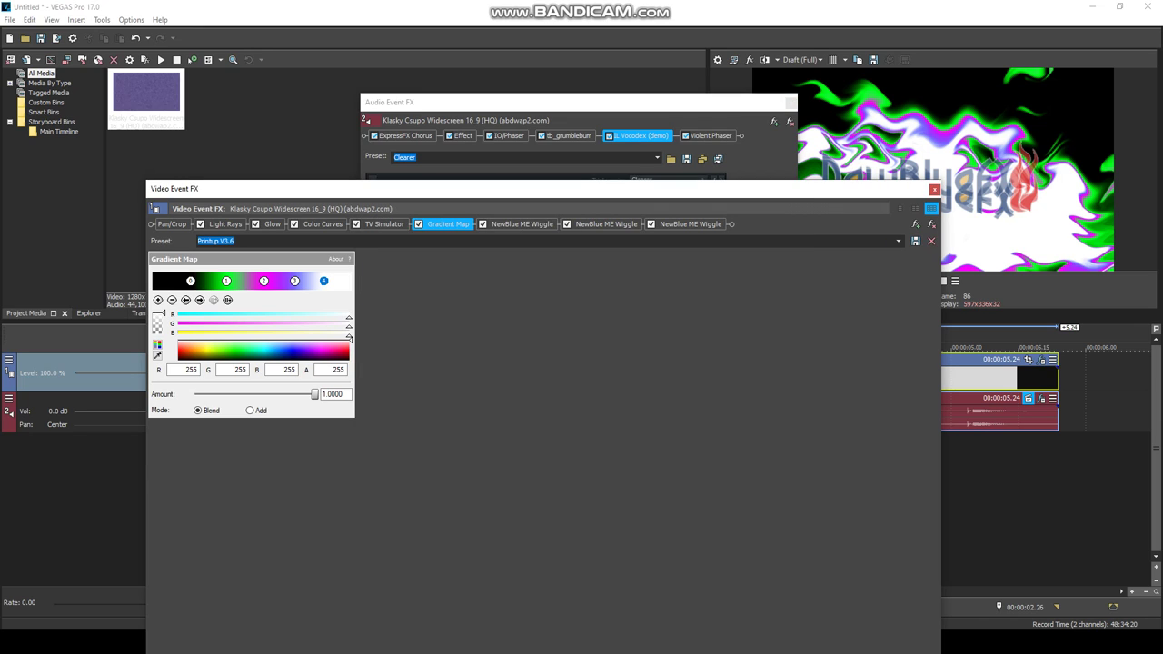
pyautogui.click(898, 241)
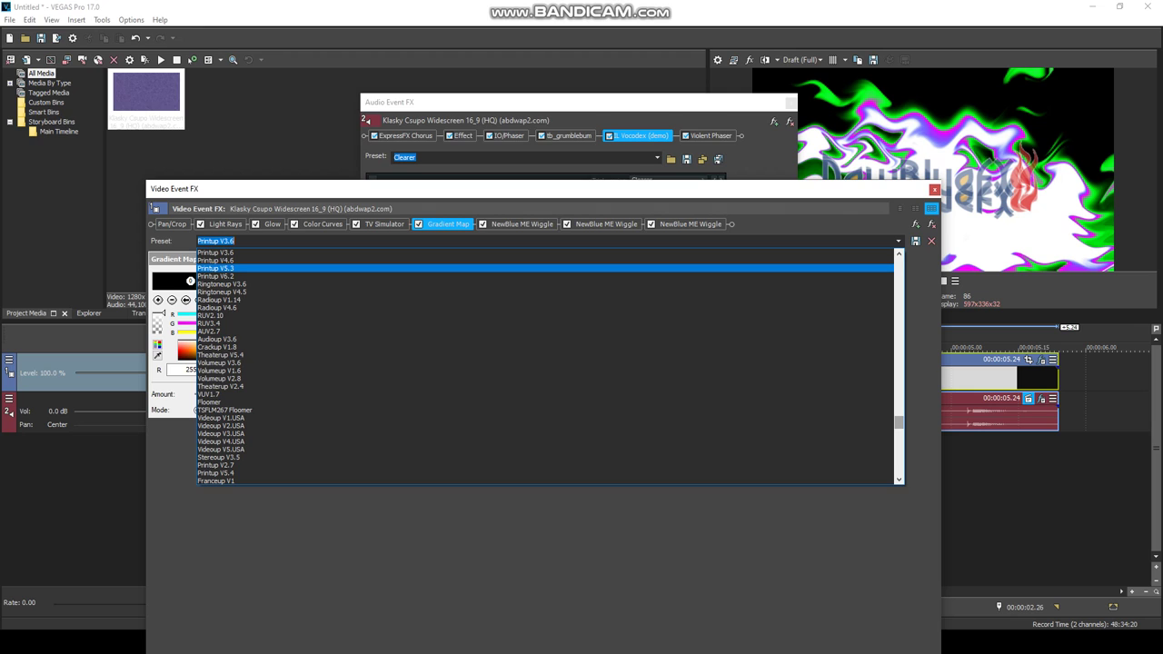
pyautogui.scroll(-2, 899, 423)
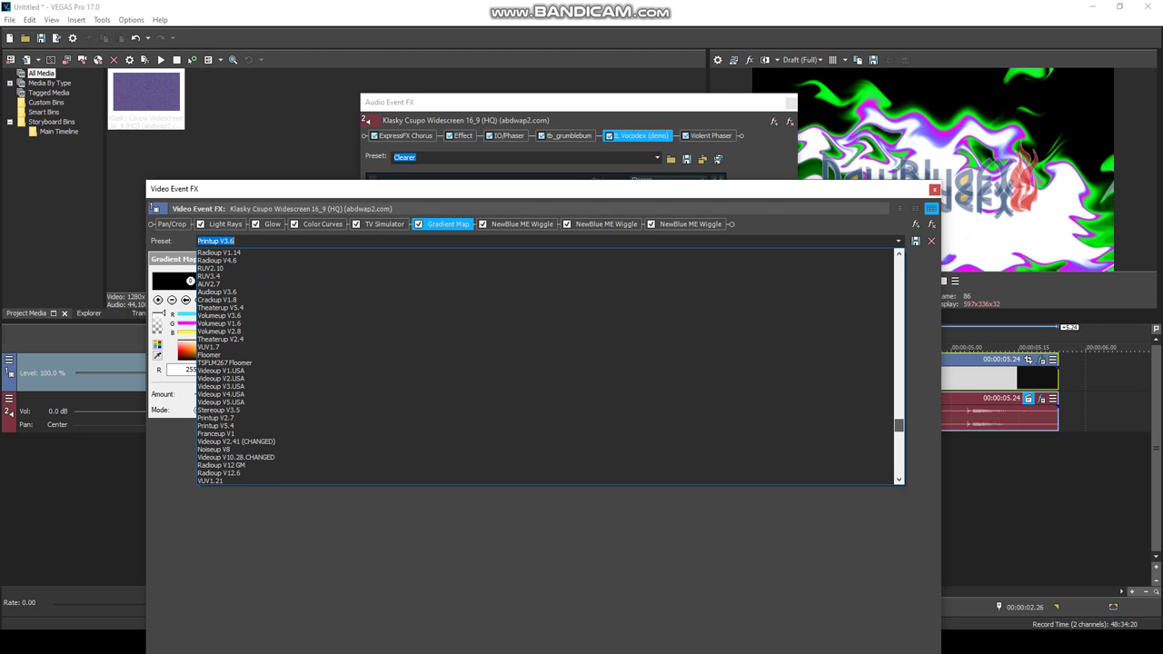
pyautogui.click(363, 418)
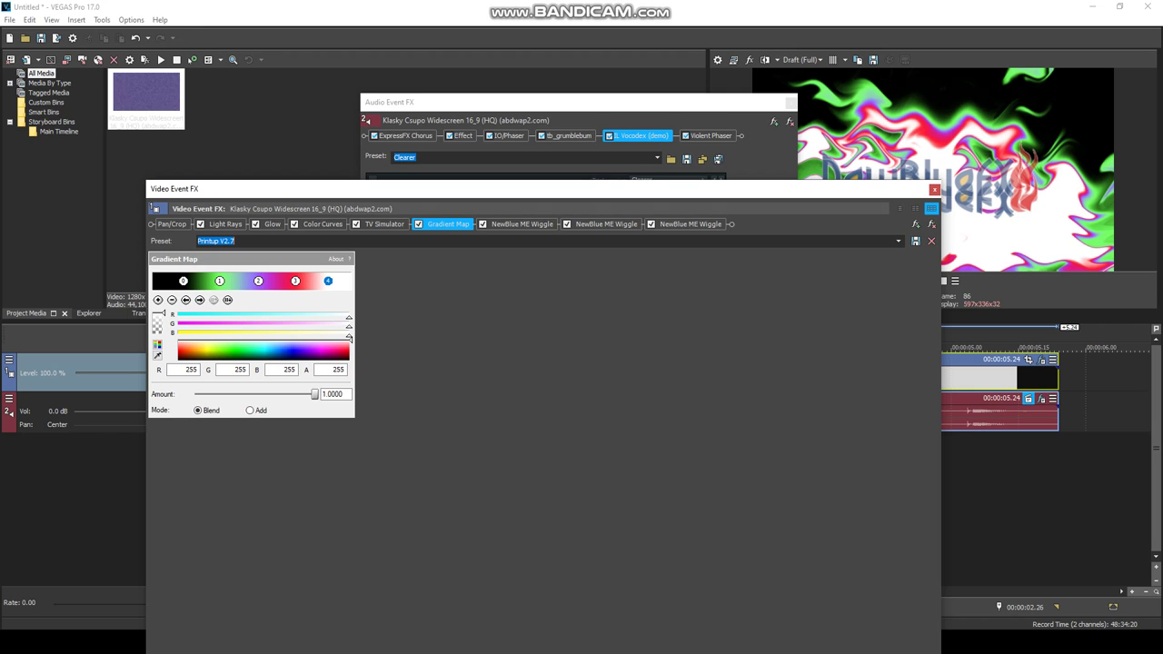
# Replace the Gradient Map preset with Audioup V10.15.
pyautogui.click(899, 241)
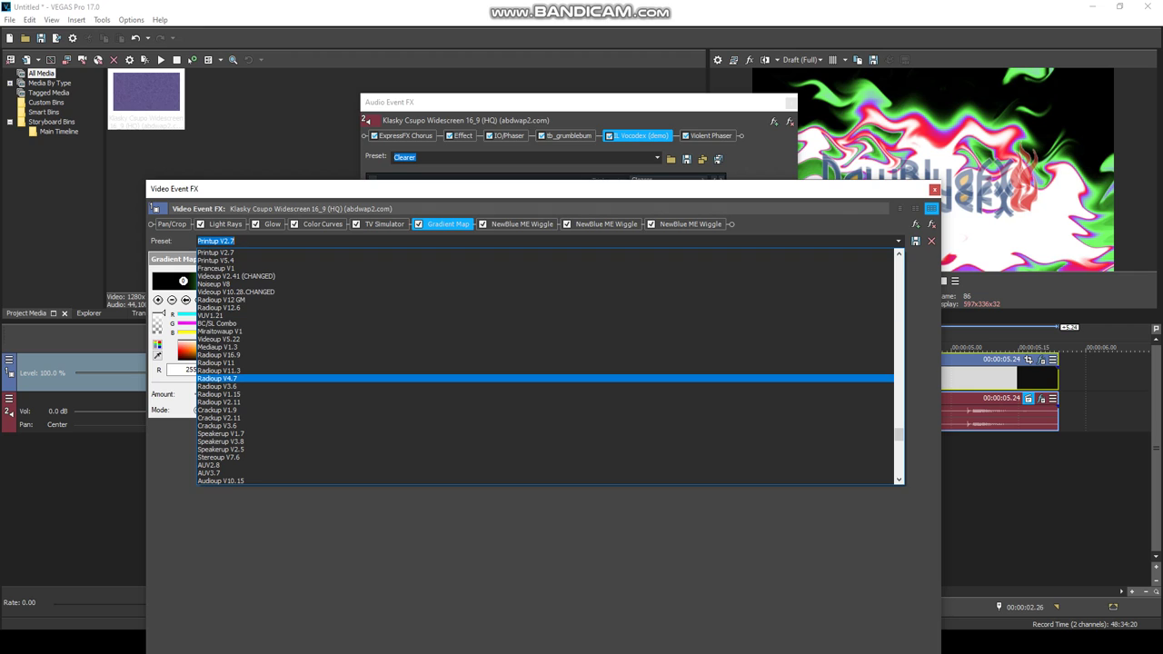
pyautogui.press('Down')
pyautogui.press('Down')
pyautogui.press('Down')
pyautogui.press('Down')
pyautogui.press('Down')
pyautogui.press('Down')
pyautogui.press('Down')
pyautogui.press('Down')
pyautogui.press('Down')
pyautogui.press('Down')
pyautogui.press('Down')
pyautogui.press('Down')
pyautogui.press('Down')
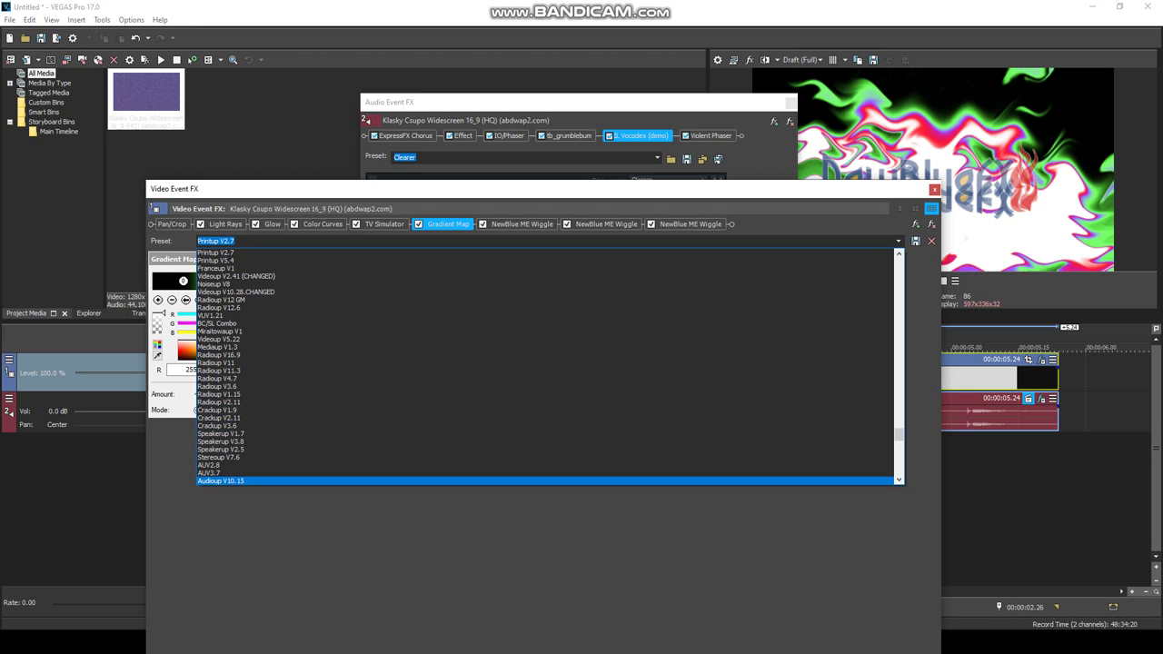
pyautogui.press('Return')
# Look through the Gradient Map presets and load Ensemble Effect 36.0.
pyautogui.click(899, 241)
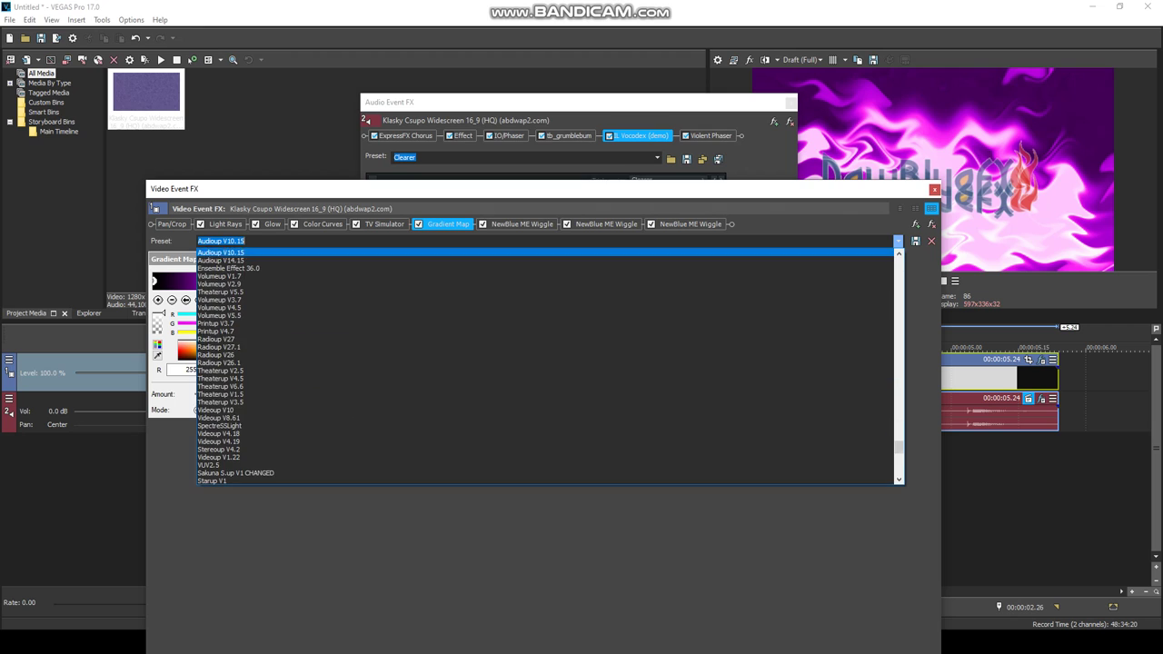
pyautogui.press('Down')
pyautogui.press('Down')
pyautogui.press('Down')
pyautogui.press('Down')
pyautogui.press('Down')
pyautogui.press('Down')
pyautogui.press('Down')
pyautogui.press('Down')
pyautogui.press('Down')
pyautogui.press('Down')
pyautogui.press('Down')
pyautogui.press('Down')
pyautogui.press('Down')
pyautogui.press('Down')
pyautogui.press('Down')
pyautogui.press('Down')
pyautogui.press('Down')
pyautogui.press('Down')
pyautogui.press('Down')
pyautogui.press('Down')
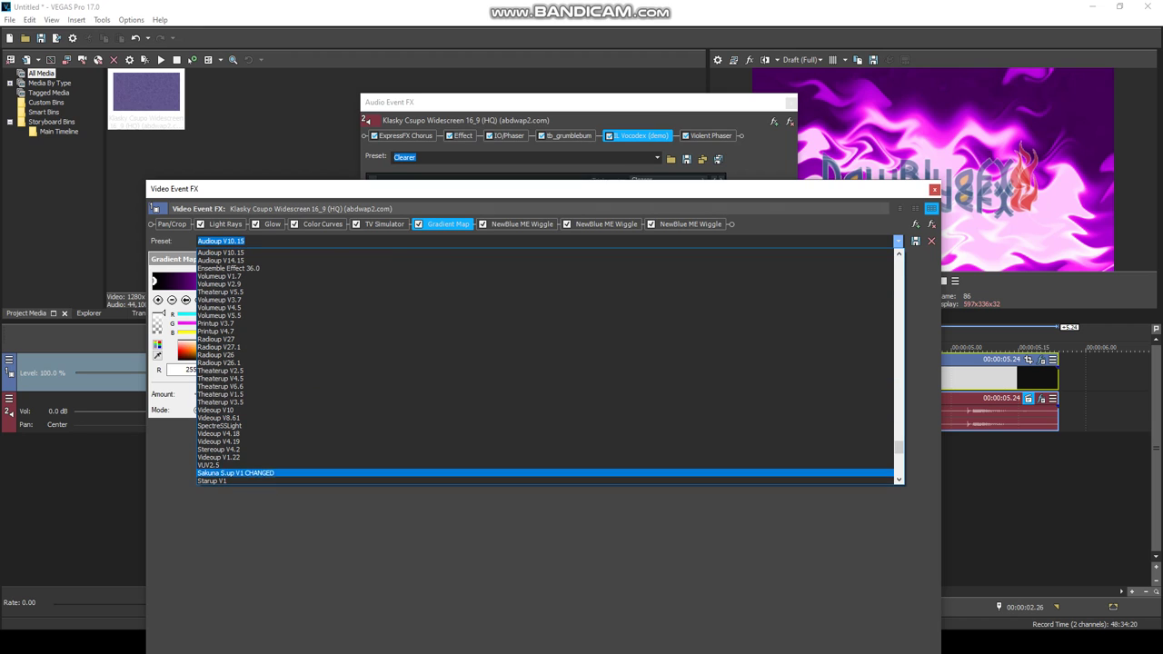
pyautogui.press('Up')
pyautogui.press('Up')
pyautogui.press('Up')
pyautogui.press('Up')
pyautogui.press('Up')
pyautogui.press('Up')
pyautogui.press('Up')
pyautogui.press('Up')
pyautogui.press('Up')
pyautogui.press('Up')
pyautogui.press('Up')
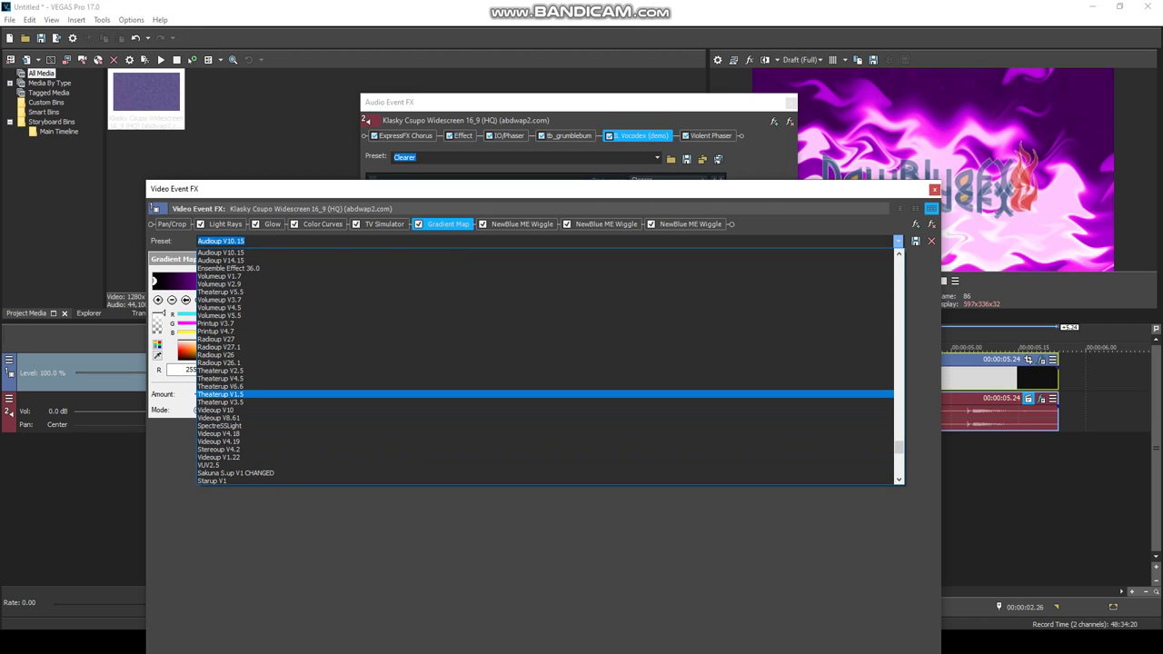
pyautogui.press('Up')
pyautogui.press('Up')
pyautogui.press('Up')
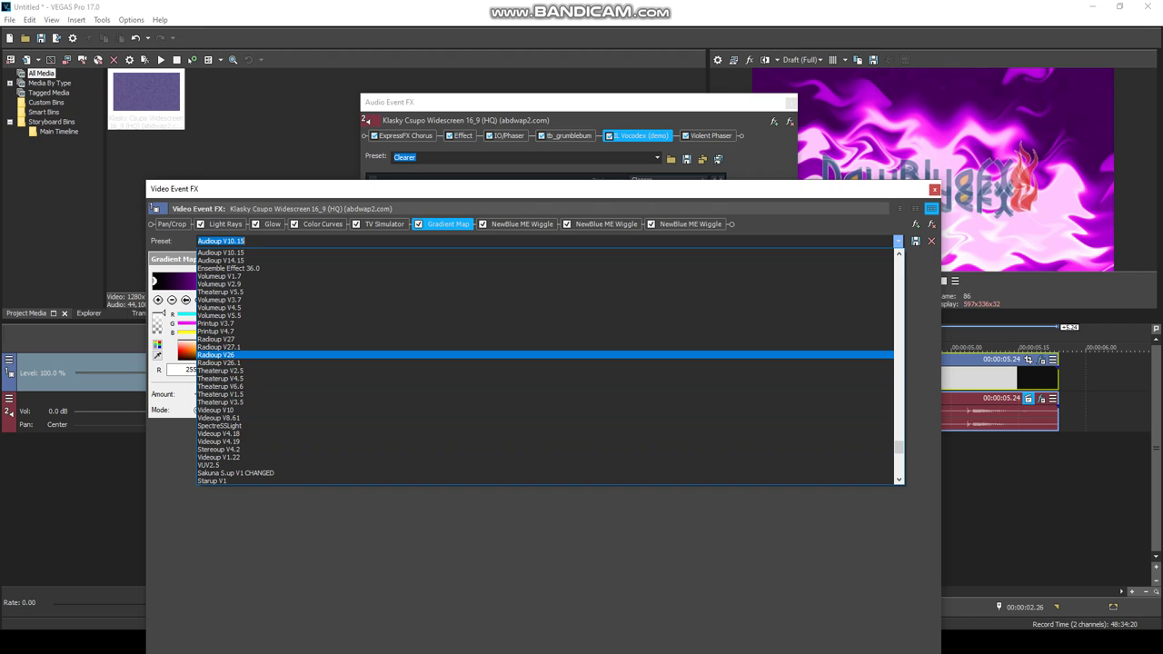
pyautogui.press('Up')
pyautogui.press('Up')
pyautogui.press('Up')
pyautogui.press('Up')
pyautogui.press('Up')
pyautogui.press('Up')
pyautogui.press('Up')
pyautogui.press('Up')
pyautogui.press('Up')
pyautogui.press('Up')
pyautogui.press('Up')
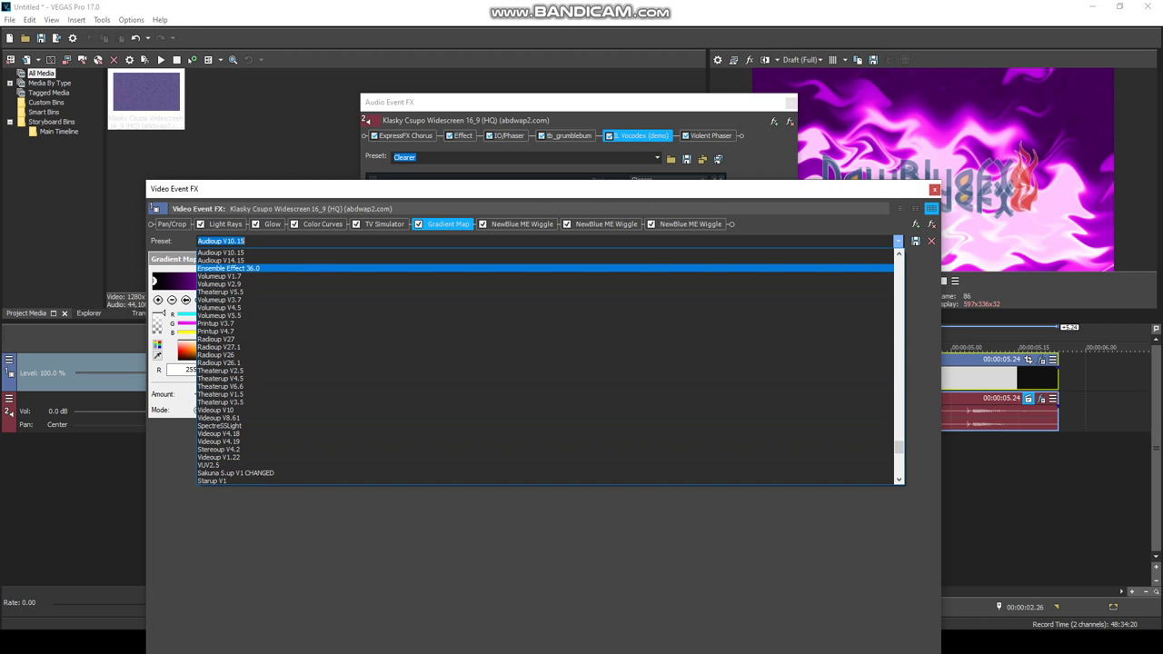
pyautogui.press('Return')
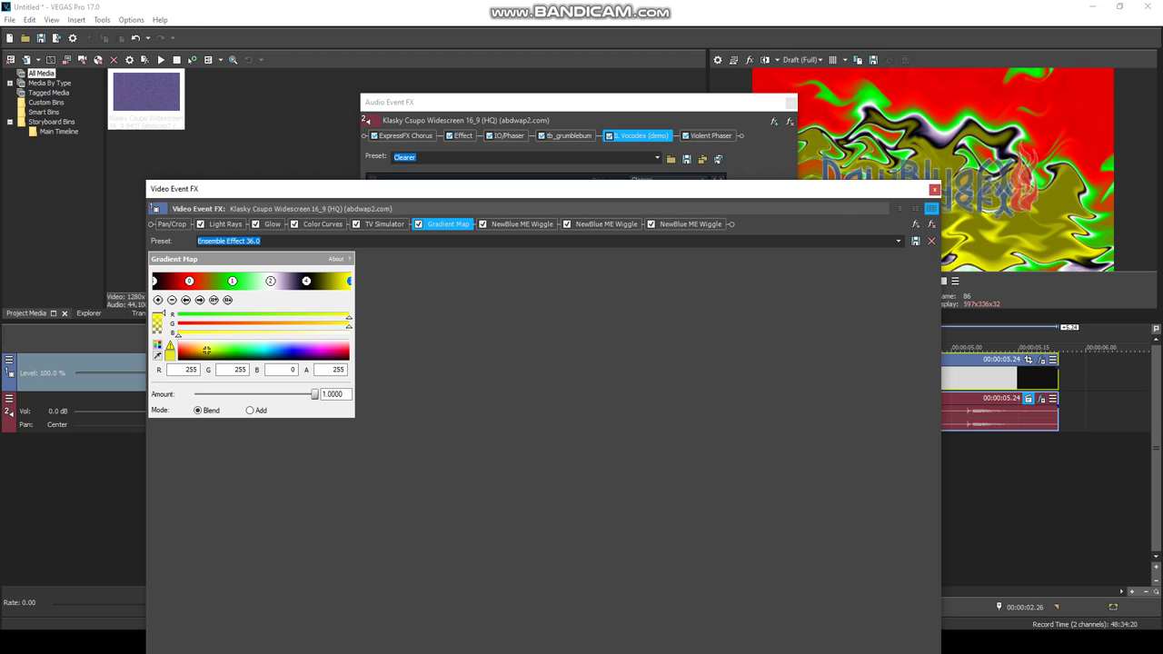
# Apply the Printup V3.7 preset to the video event's Gradient Map effect.
pyautogui.hotkey('alt', 'Down')
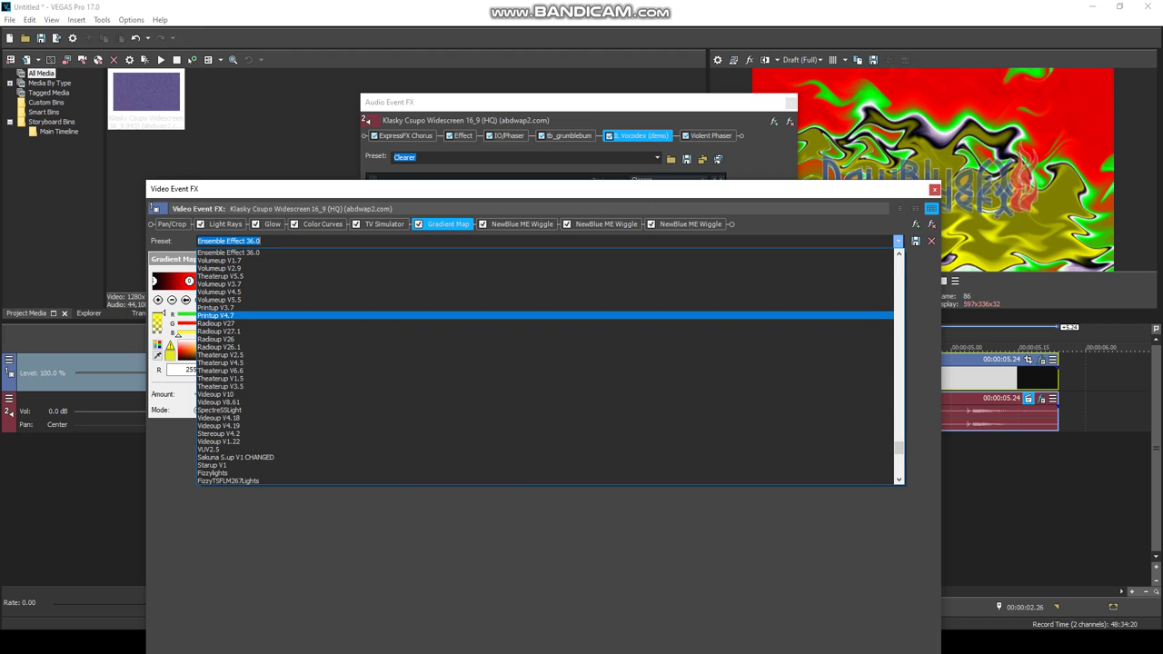
pyautogui.click(218, 308)
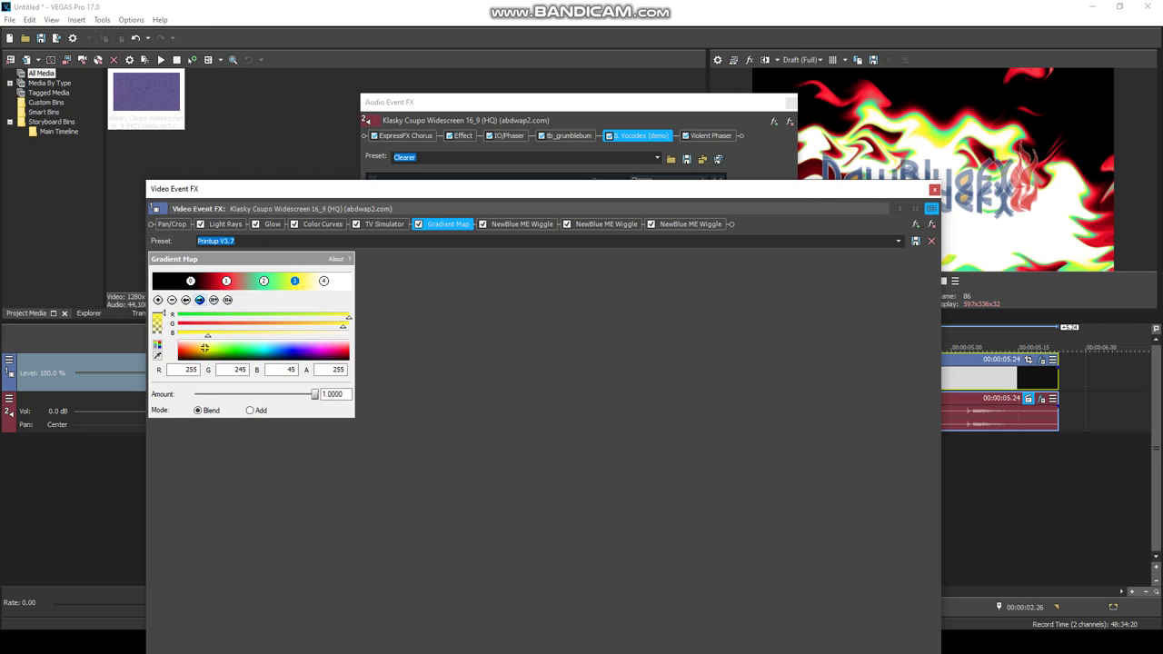
# Inspect the last two color points of the Printup V3.7 gradient, then bring up the audio event's effects and the Start menu.
pyautogui.click(294, 280)
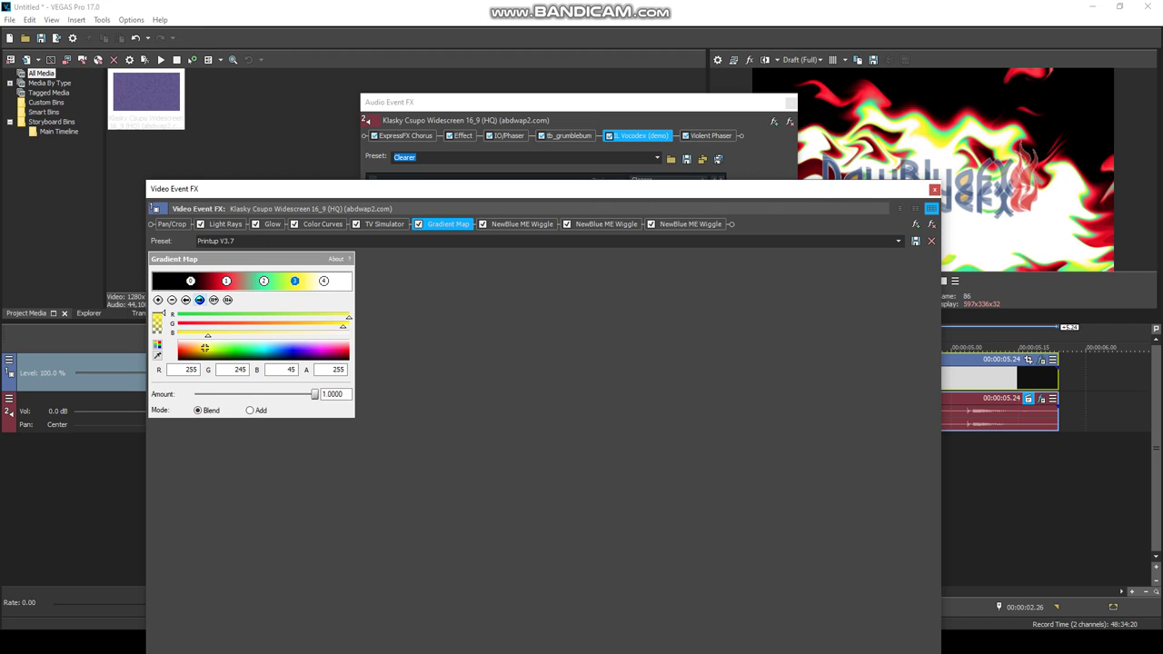
pyautogui.click(323, 280)
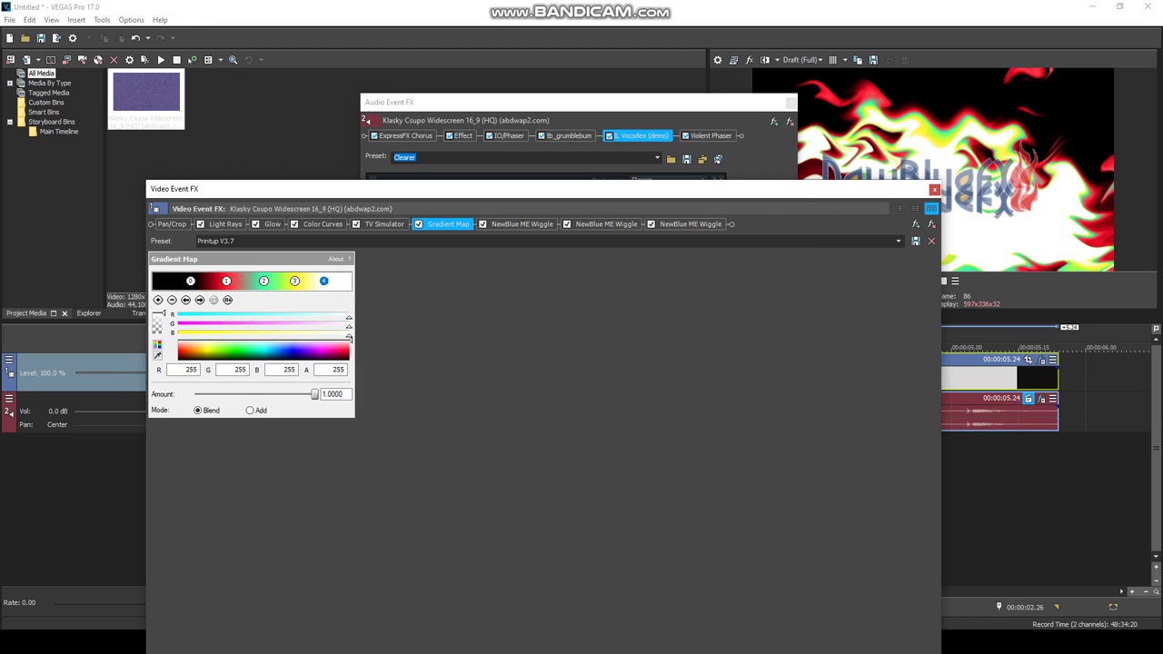
pyautogui.click(745, 102)
pyautogui.press('super')
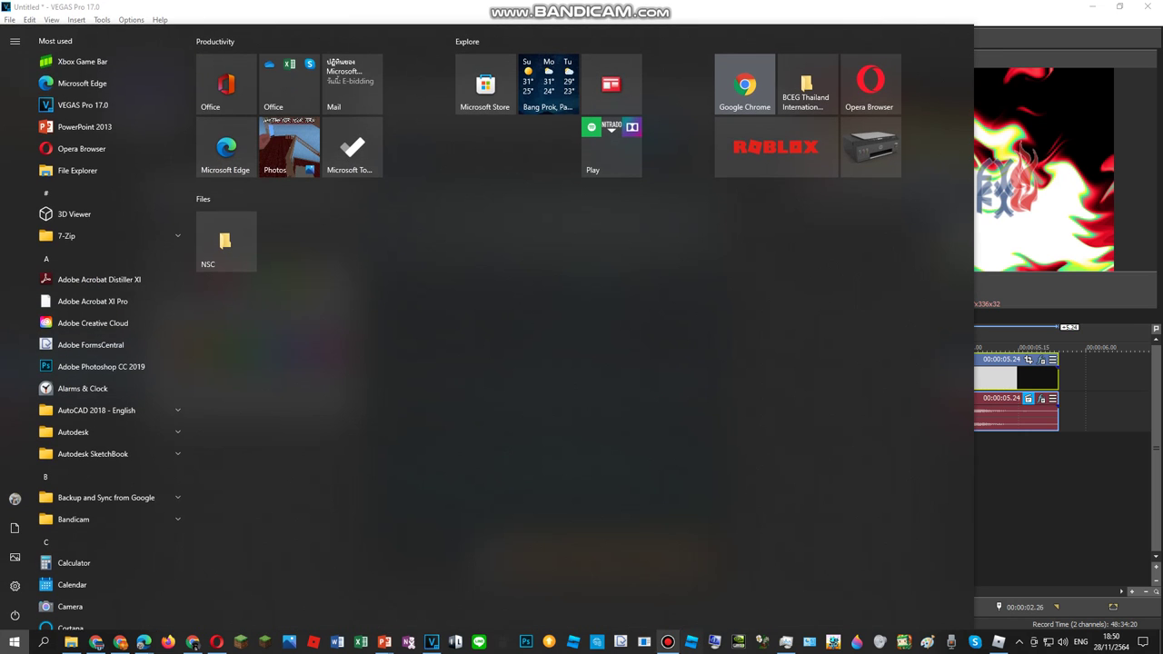